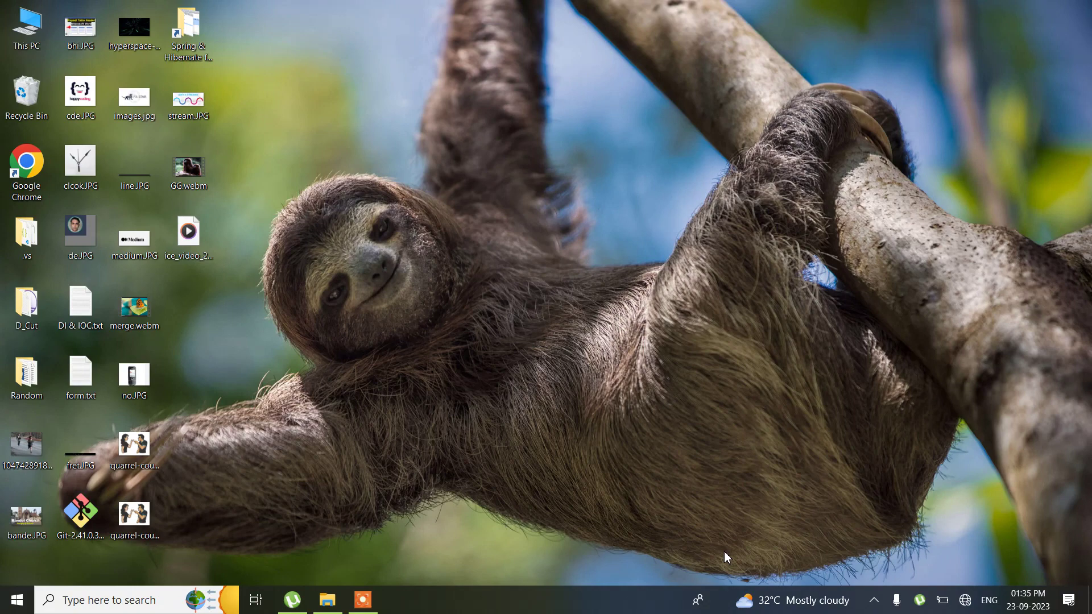
Launch Excel 2016, decline the default-program prompt, dismiss the activation wizard and create a blank workbook
key("super")
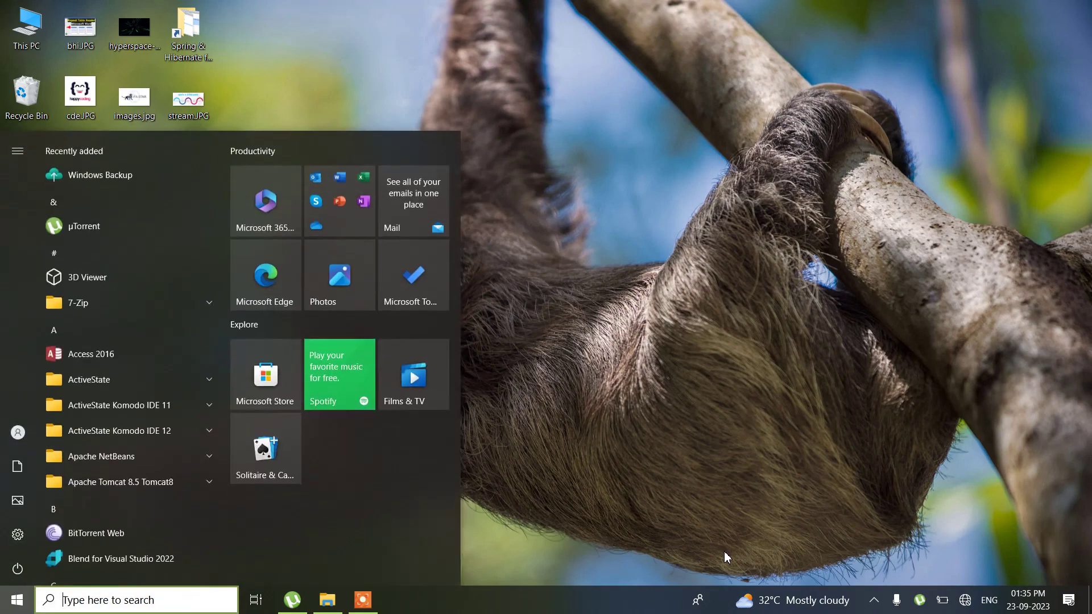
type("EXCE")
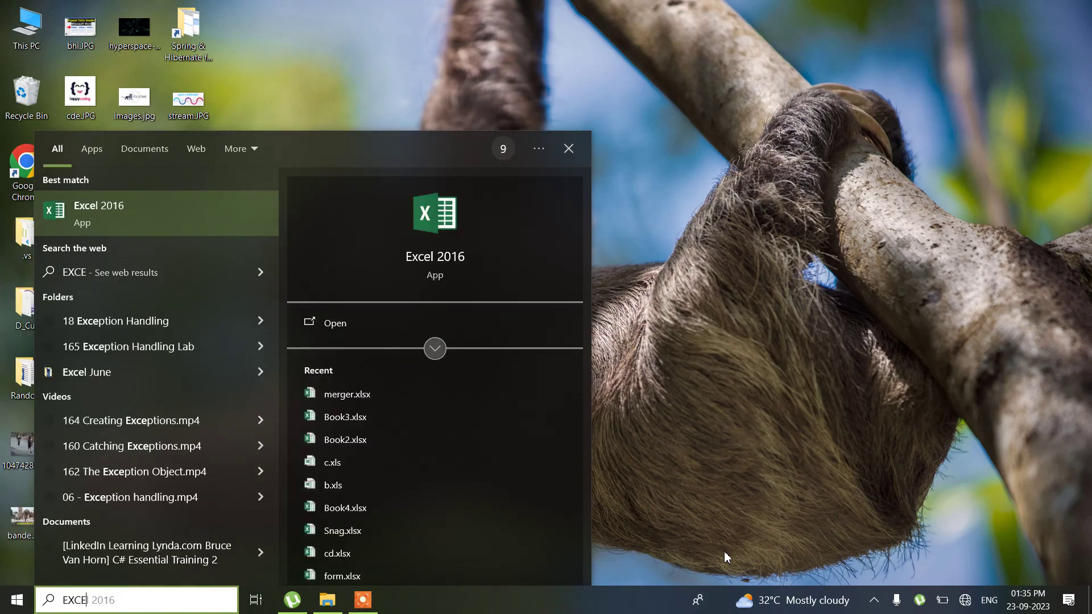
key("Return")
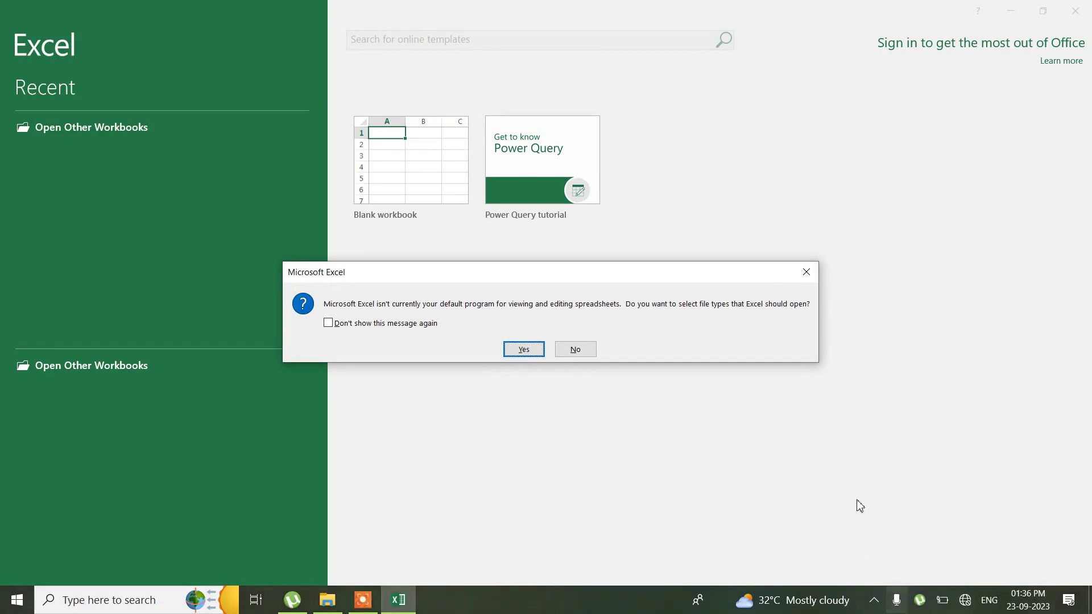
left_click(586, 348)
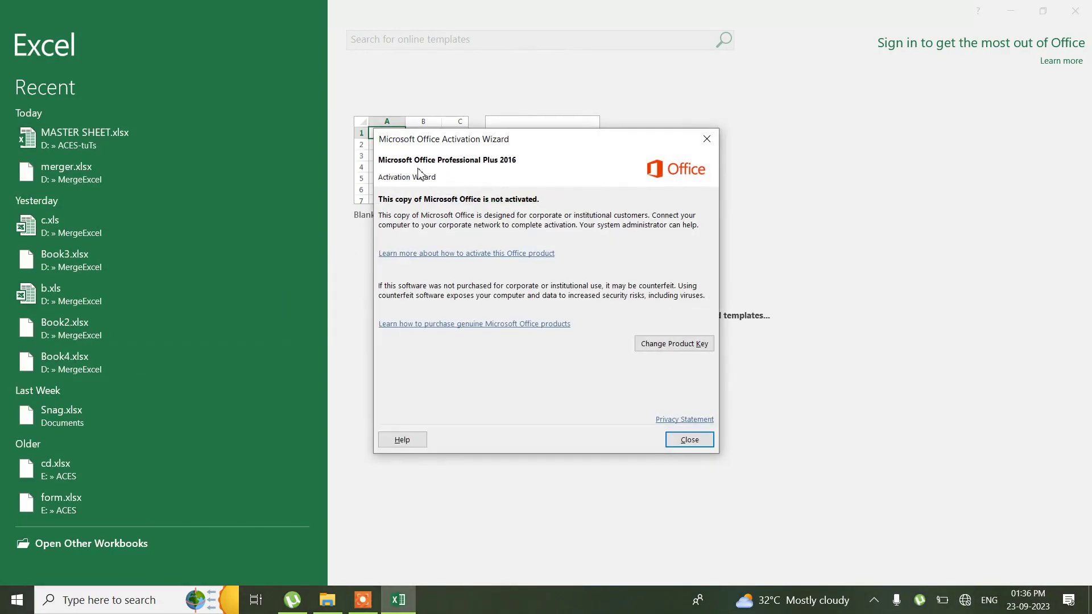
left_click(691, 441)
left_click(407, 187)
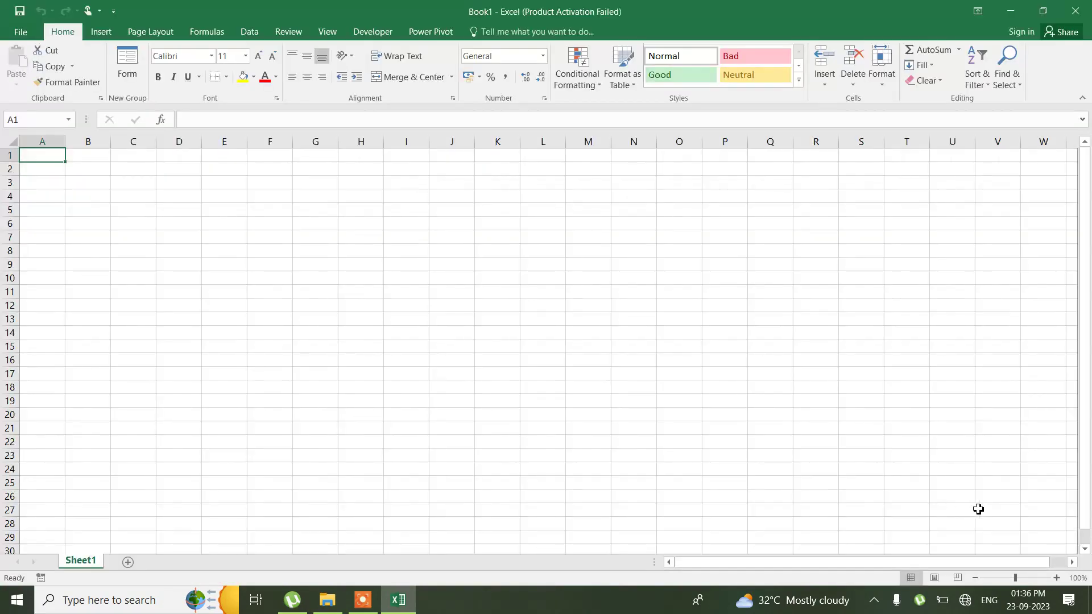
Enter the column headers Item in cell A1 and Qty in cell B1
left_click(1058, 578)
left_click(1058, 577)
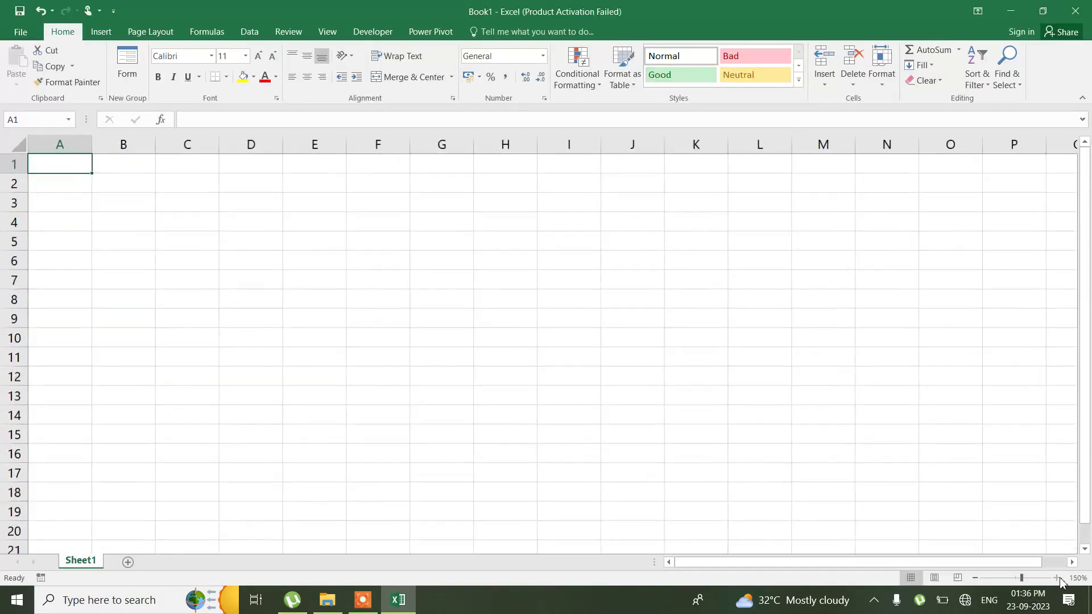
left_click(1057, 577)
left_click(1058, 578)
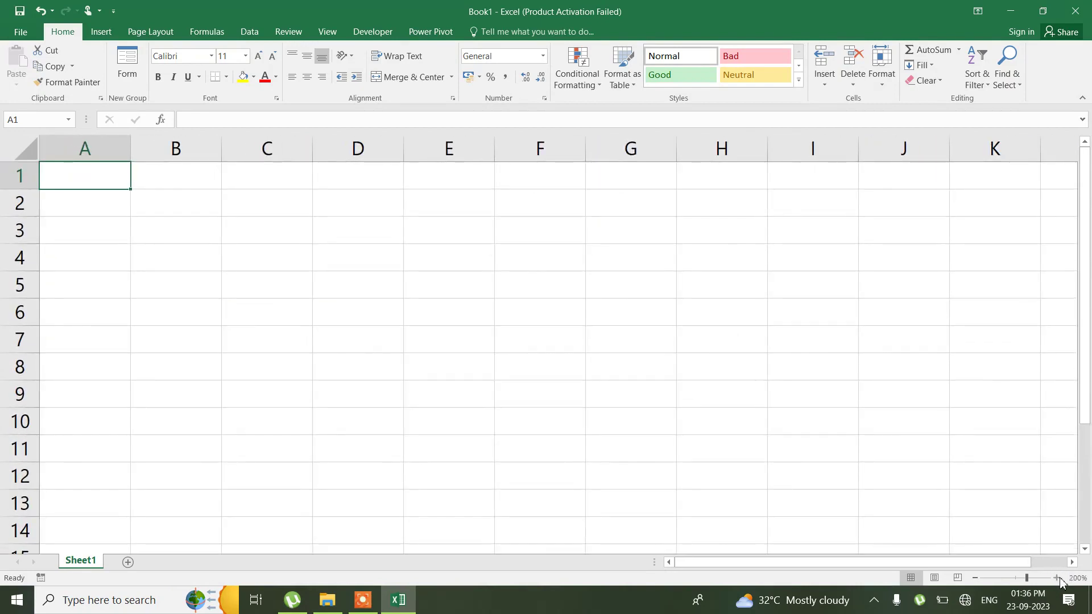
type("Item")
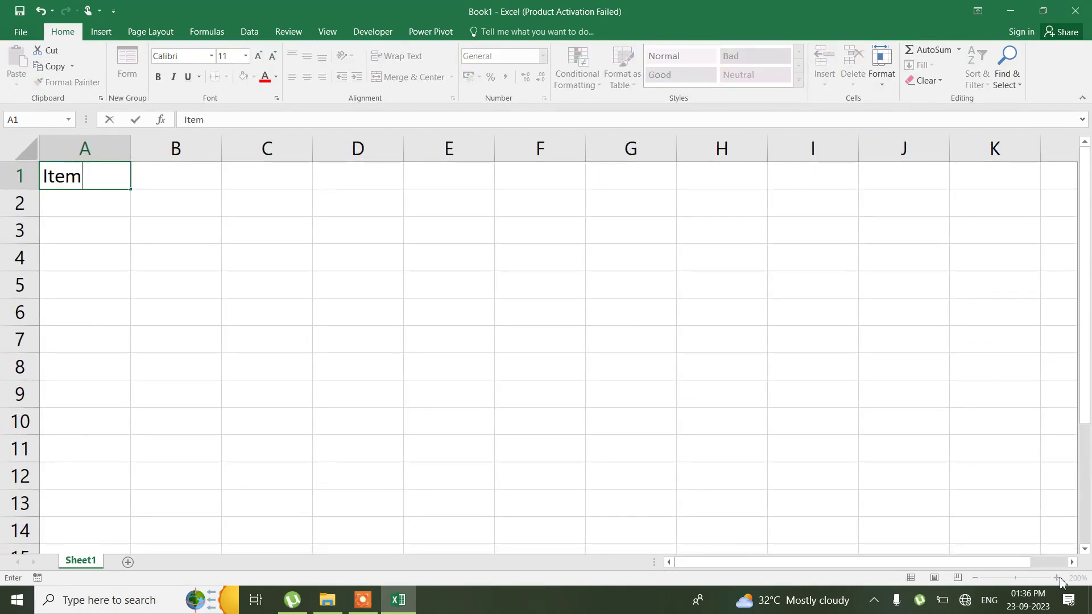
key("Tab")
type("Qty")
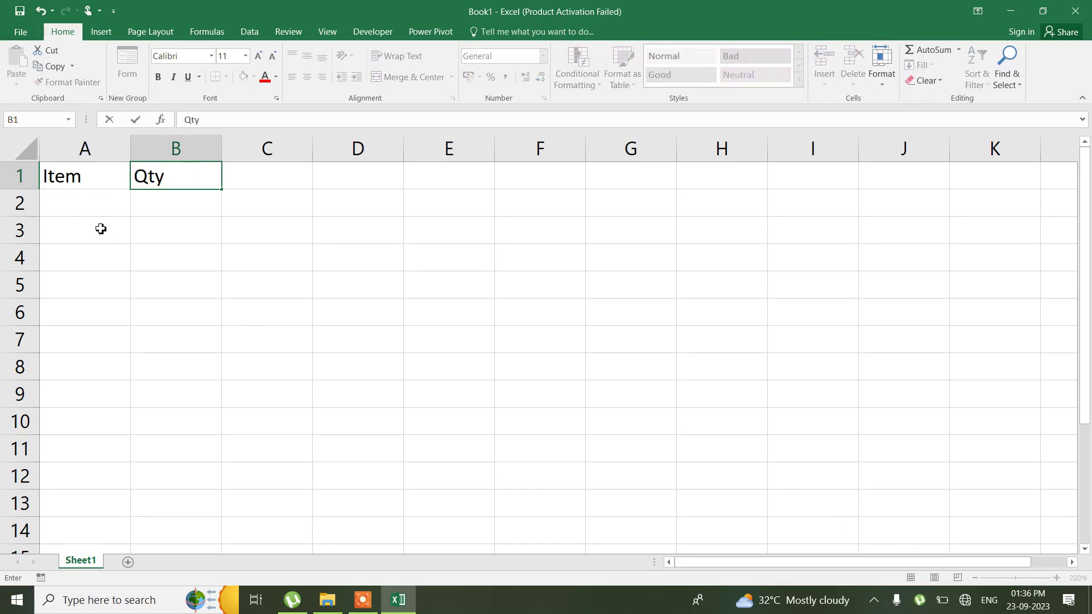
Enter the item names A, B, C, D and E in cells A2 to A6
left_click(85, 202)
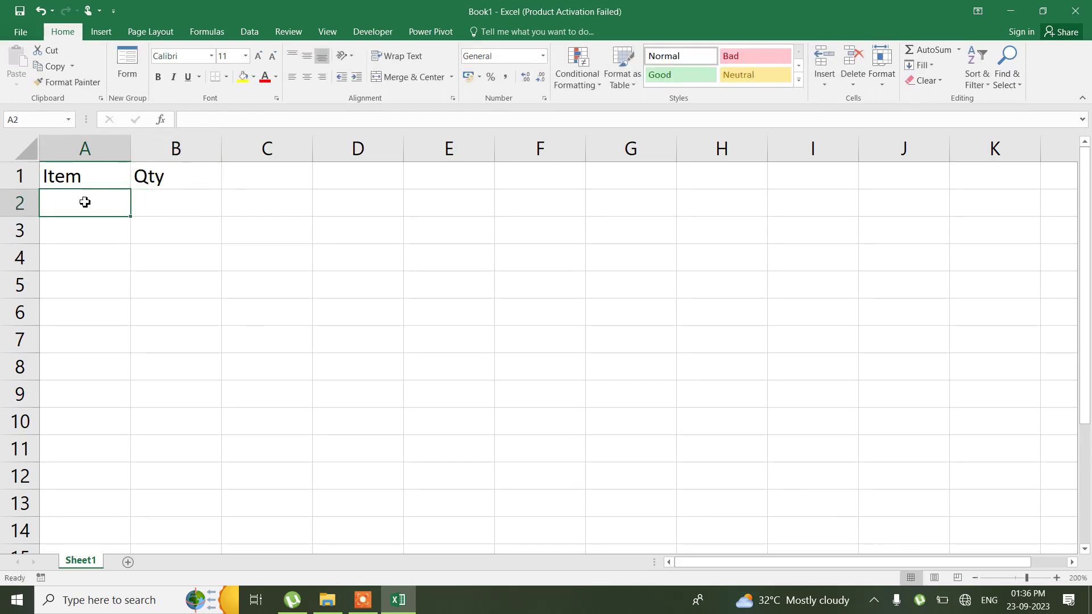
type("A")
key("Return")
type("B")
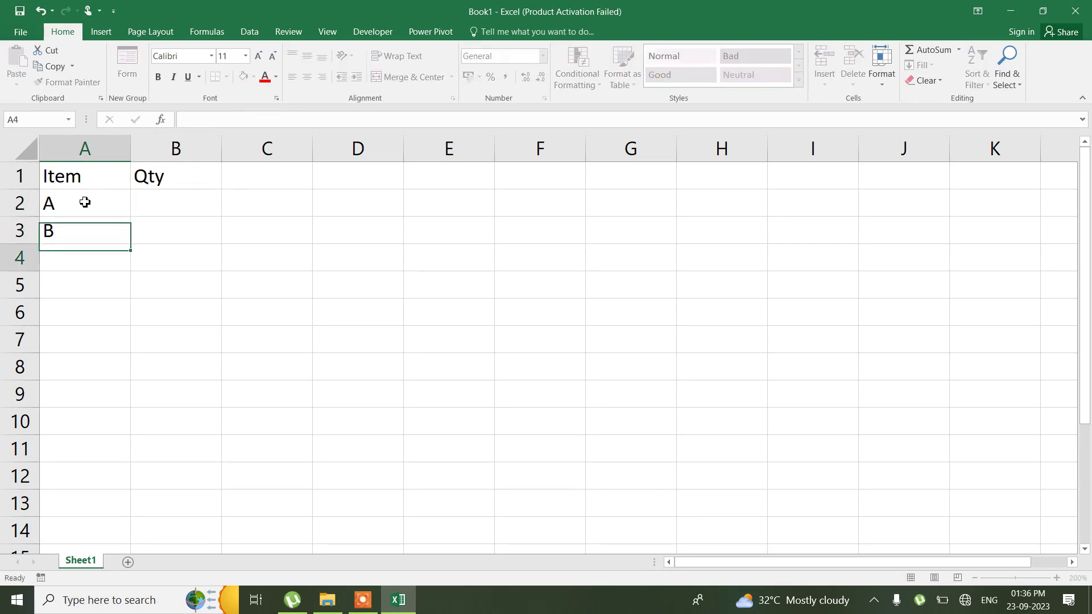
key("Return")
type("C")
key("Return")
type("D")
key("Return")
type("E")
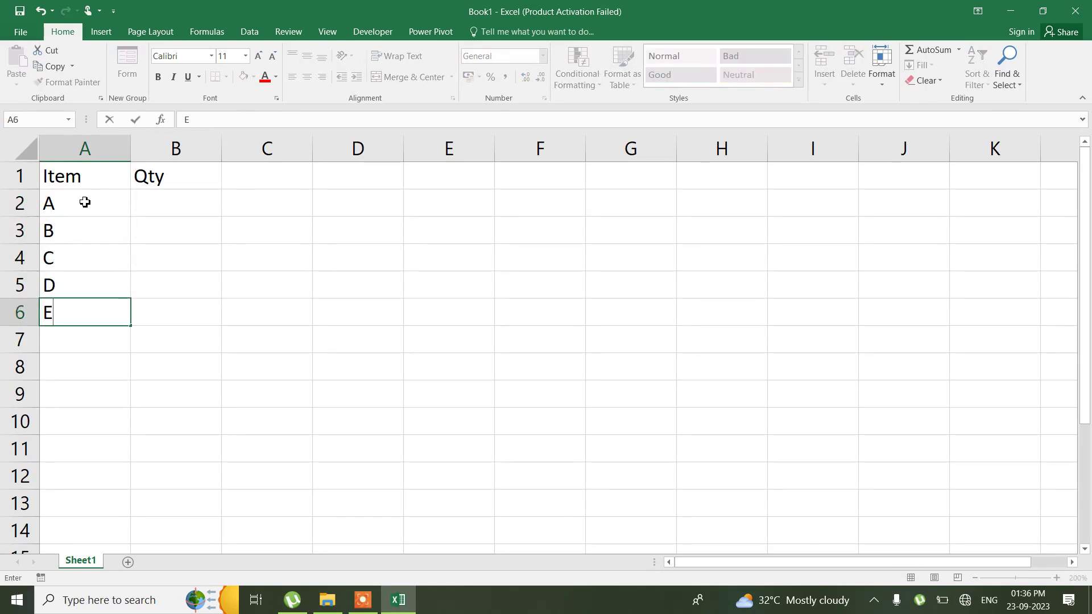
Enter 11 in cell B2 and fill the Qty column down to B6 as a series
left_click(169, 200)
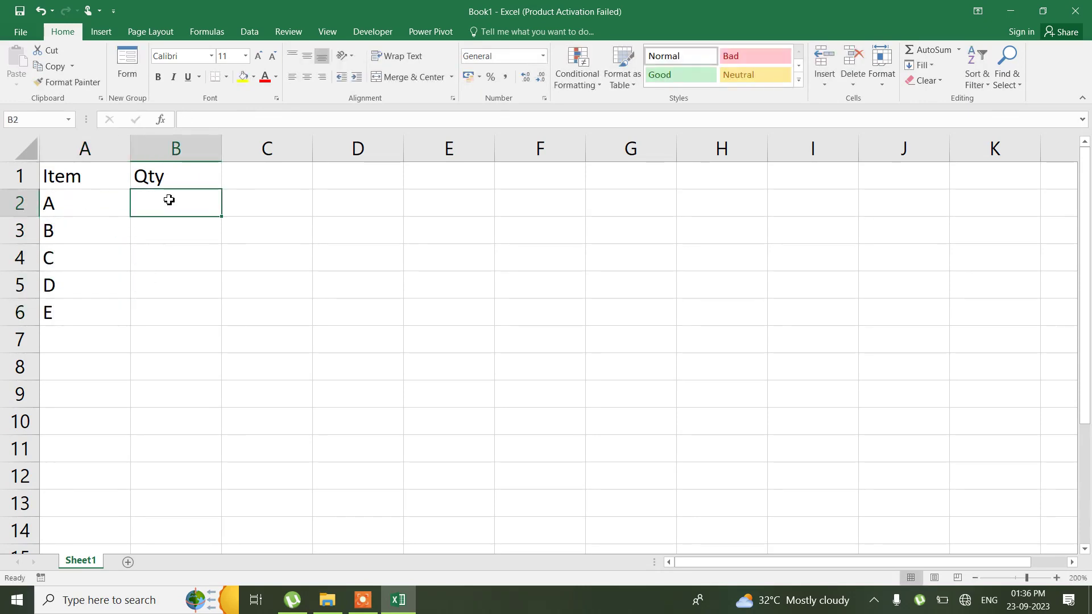
type("11")
left_click(205, 249)
left_click(193, 204)
left_click_drag(224, 220, 220, 334)
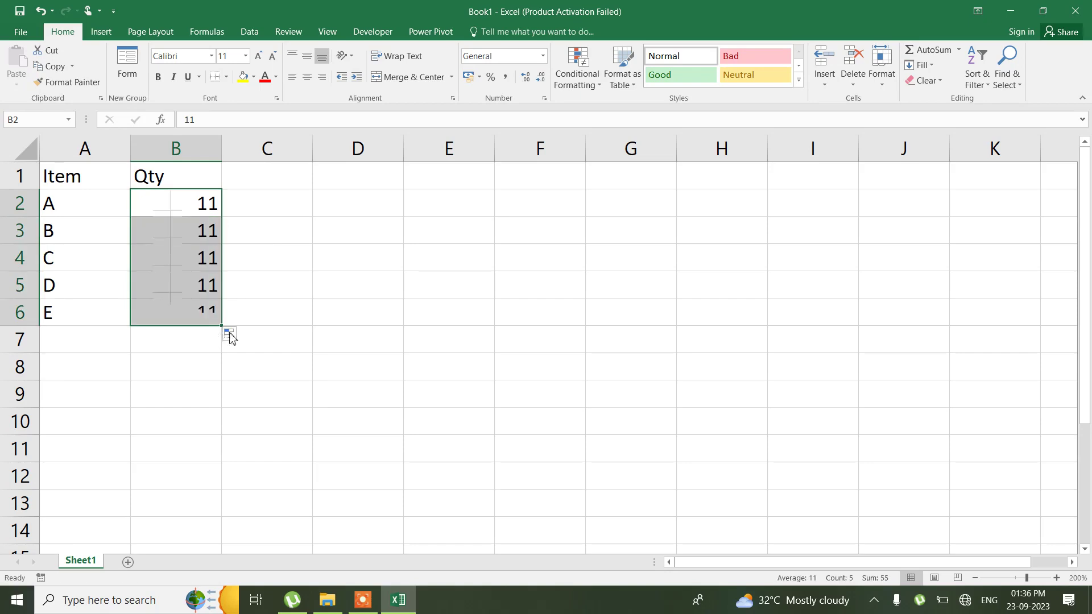
left_click(231, 335)
left_click(197, 368)
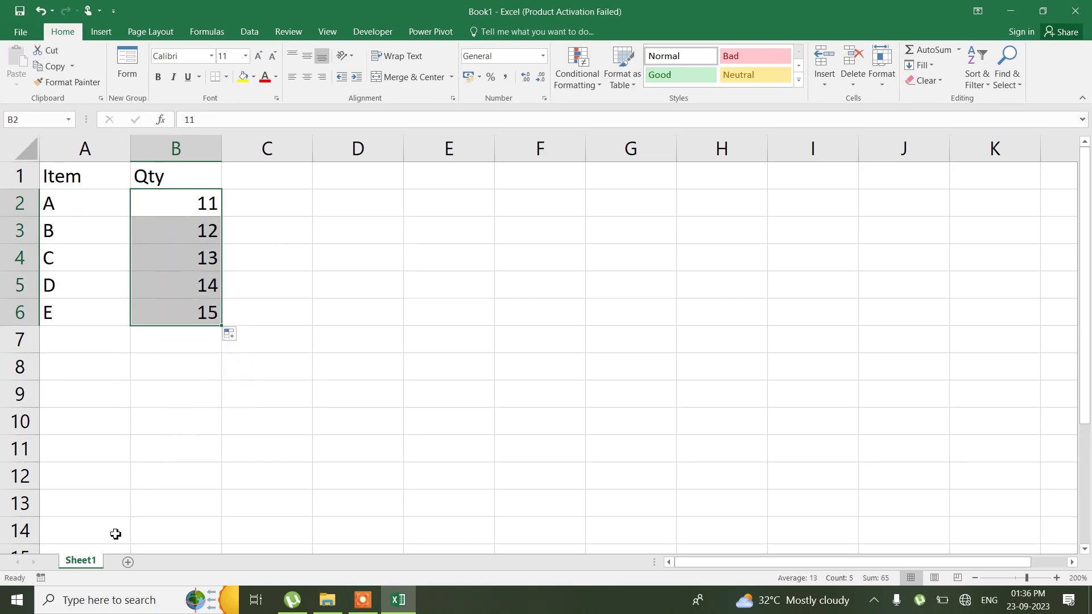
Rename the sheet Sheet1 as ONE
double_click(83, 563)
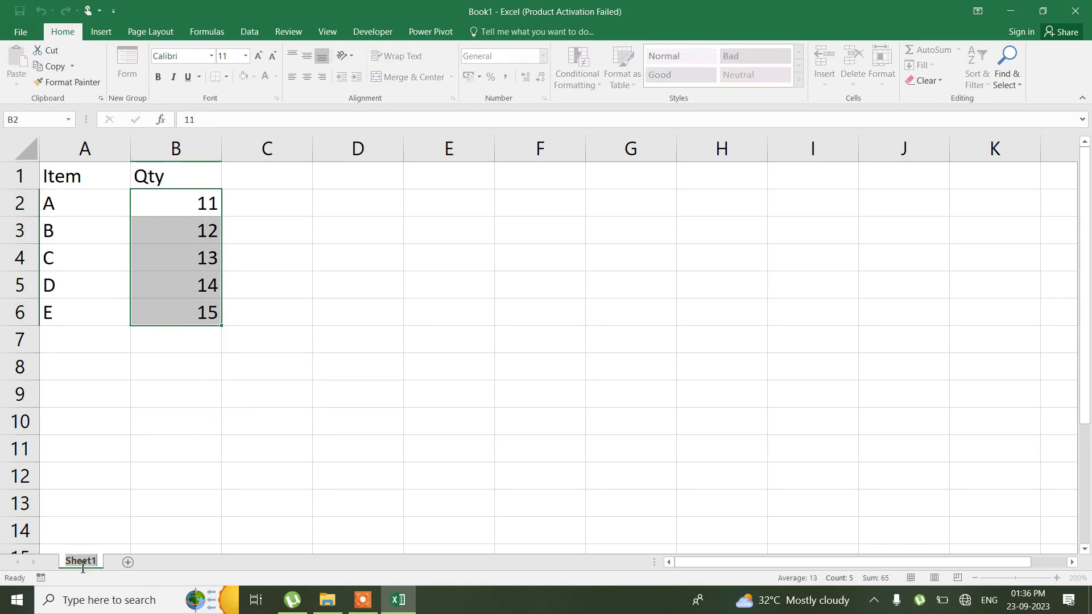
type("ONE")
key("Return")
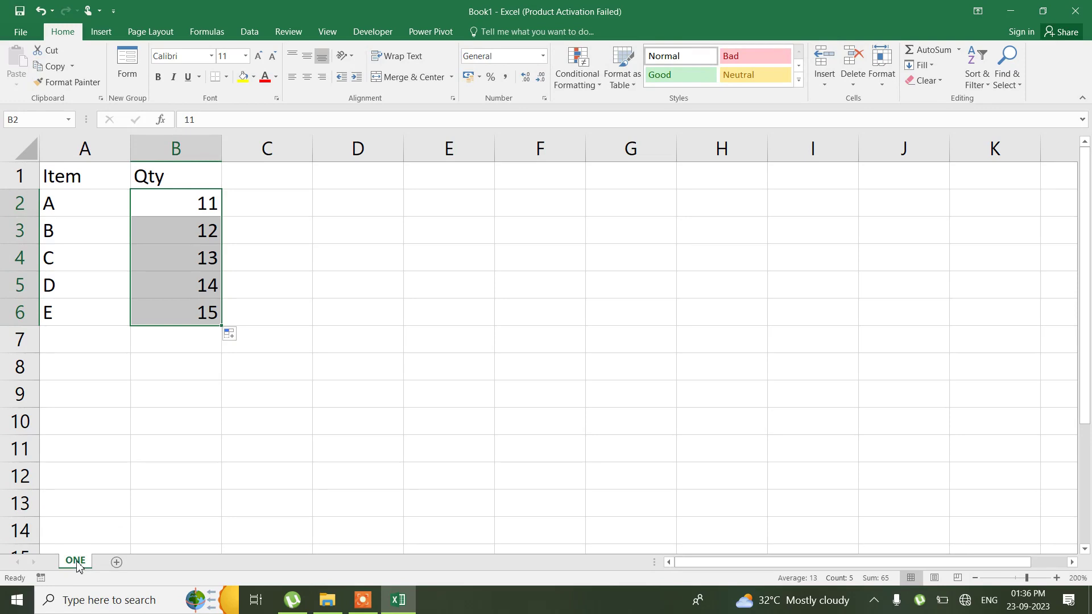
Duplicate the sheet ONE directly after the original and rename the copy as TWO
mouse_move(77, 562)
left_mouse_down()
mouse_move(77, 539)
mouse_move(92, 528)
mouse_move(111, 558)
left_mouse_up()
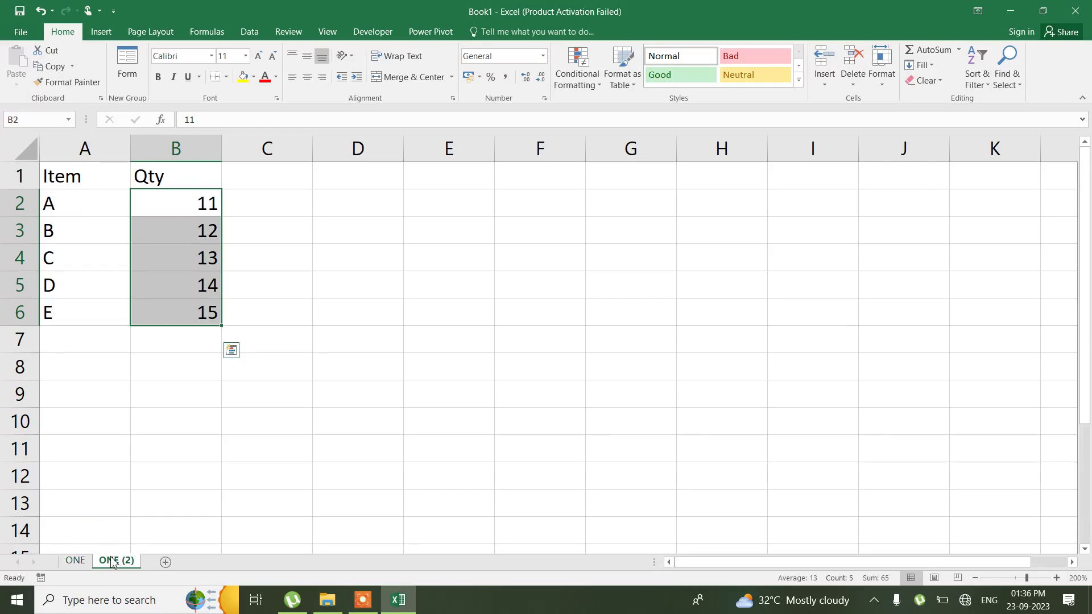
double_click(114, 560)
type("T")
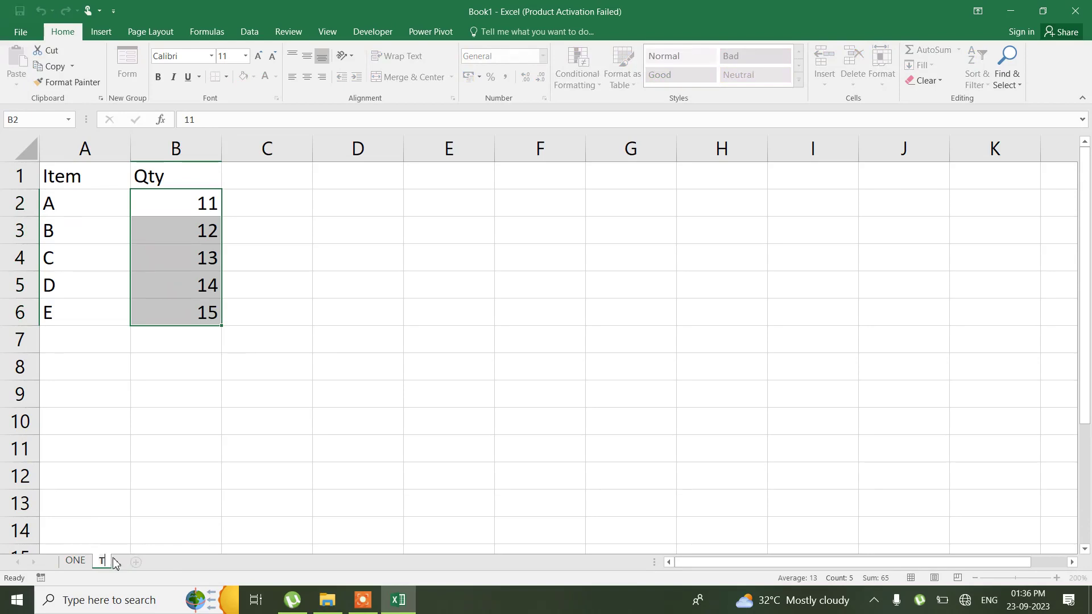
type("WO")
Replace the item names in A2 to A6 of sheet TWO with F, G, H, I and J
left_click(69, 209)
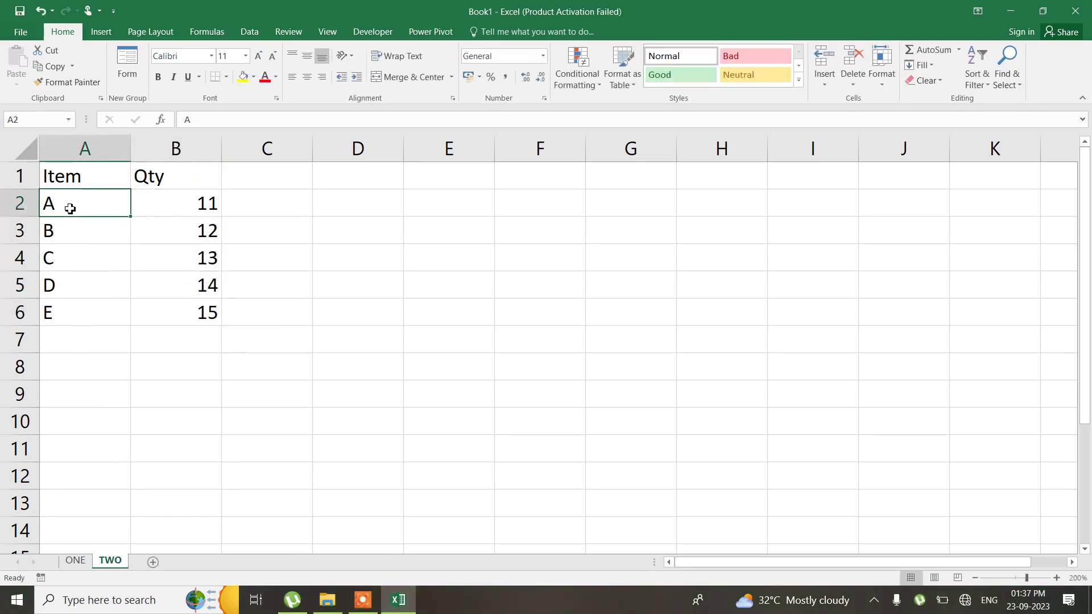
type("F")
key("Return")
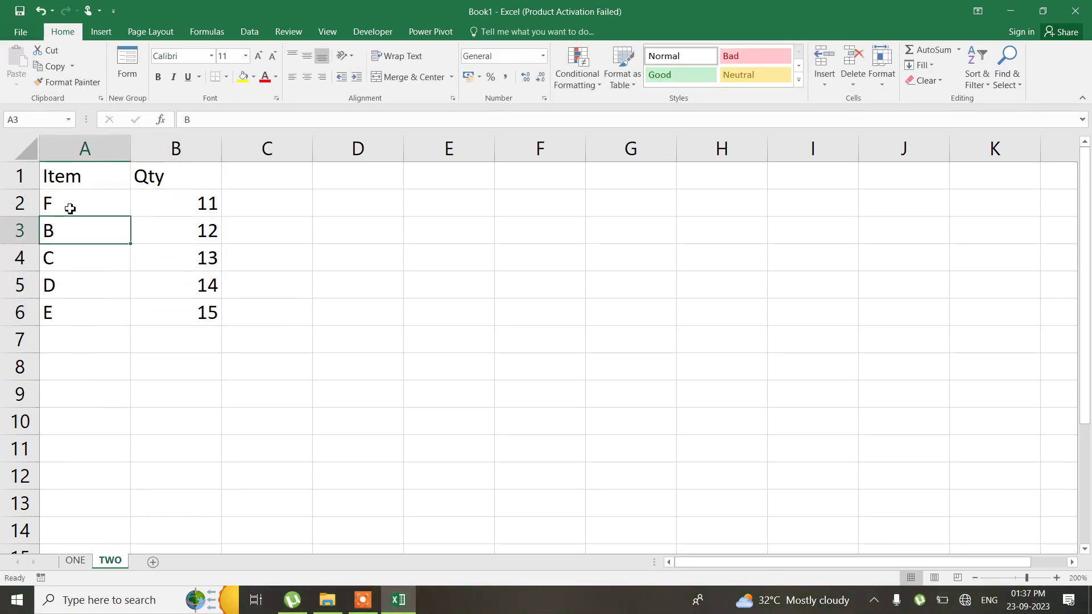
type("G")
key("Return")
type("H")
key("Return")
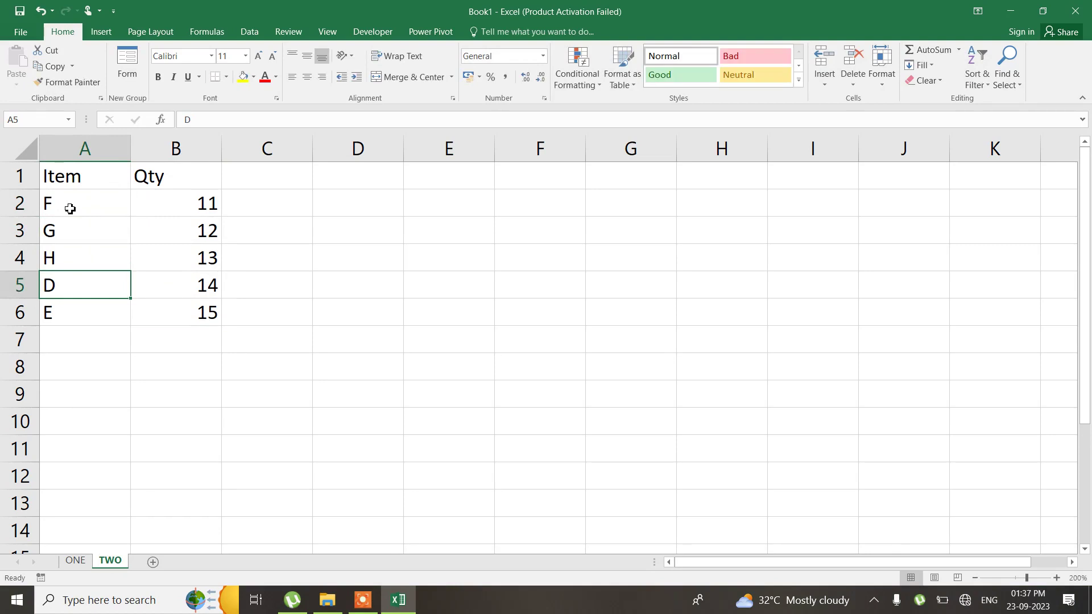
type("I")
key("Return")
type("J")
key("Return")
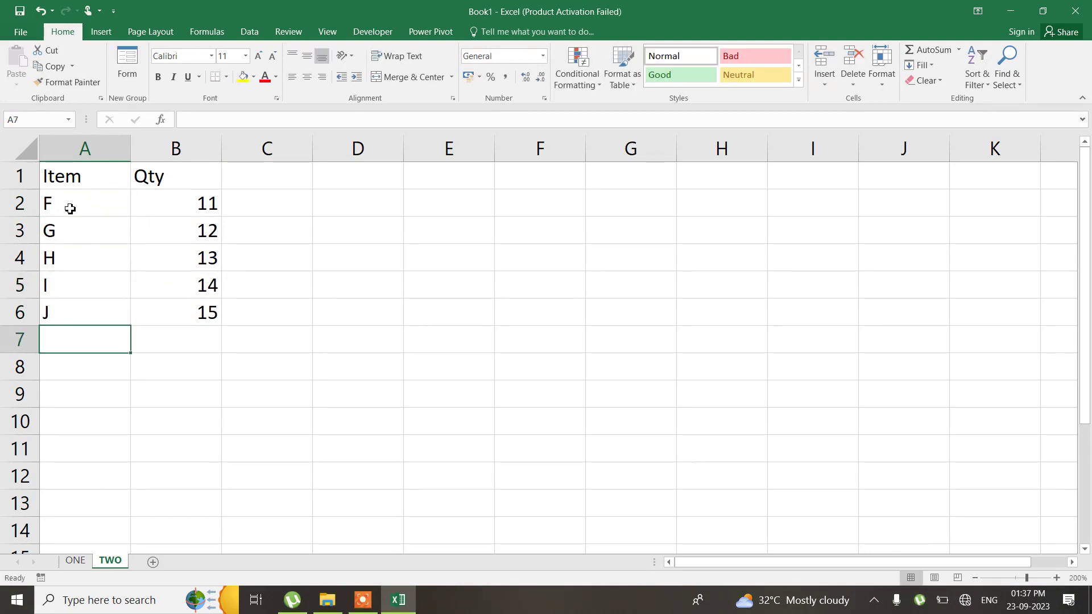
Set B2 on sheet TWO to 44 and fill the quantities down to B6 as a series
left_click(188, 204)
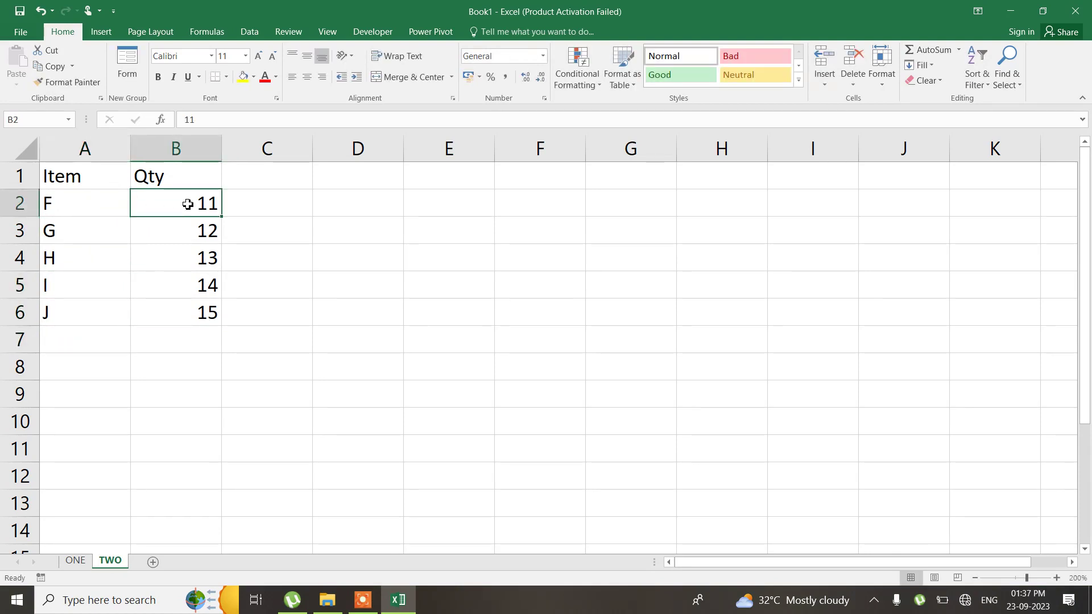
type("44")
key("ctrl+Return")
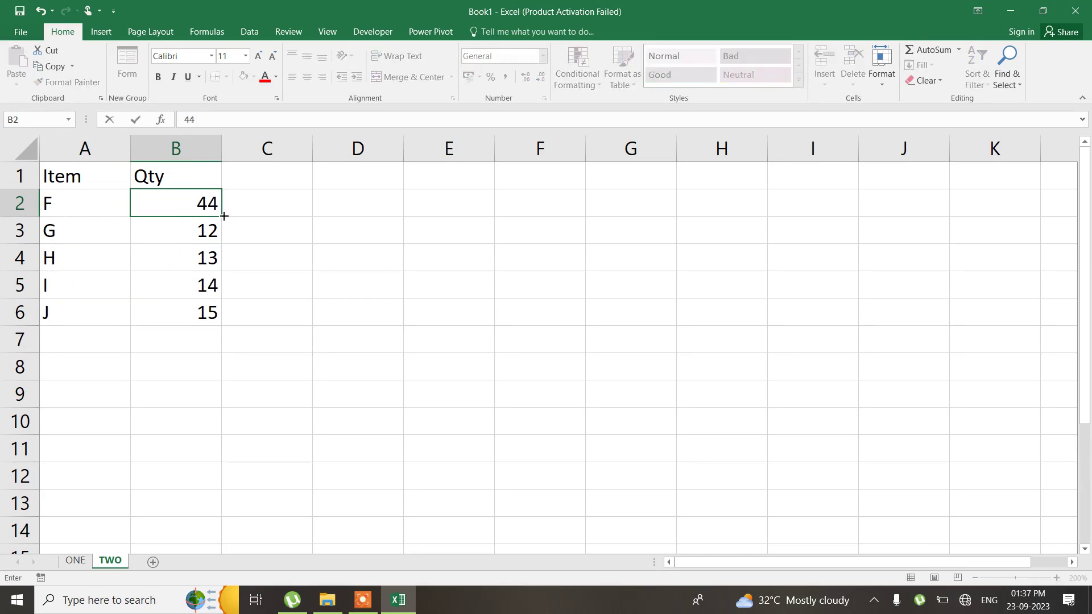
left_click(275, 216)
left_click(210, 204)
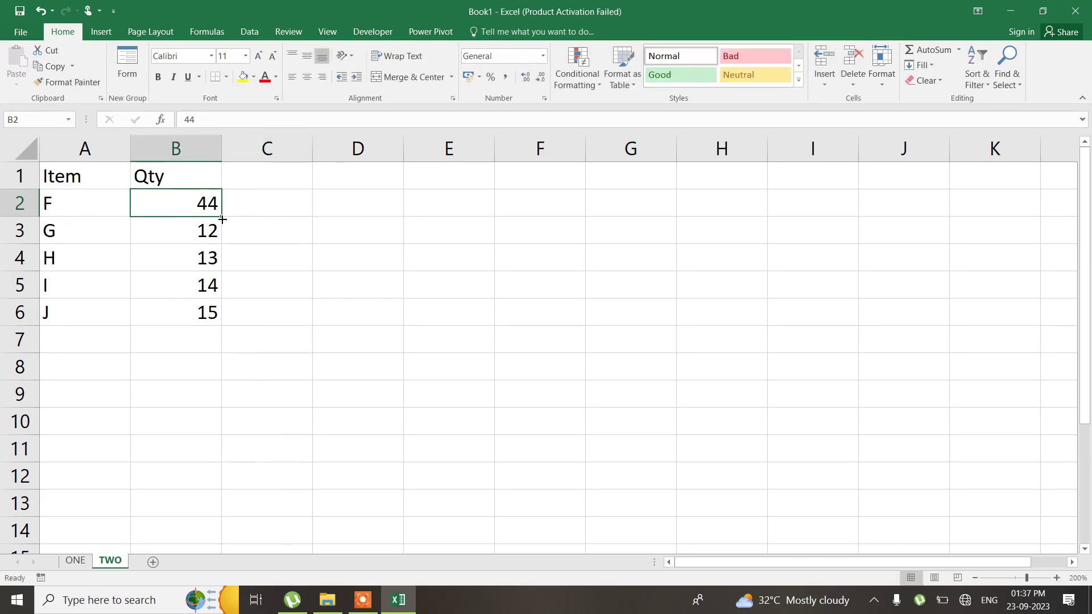
left_click_drag(223, 219, 225, 328)
left_click(229, 333)
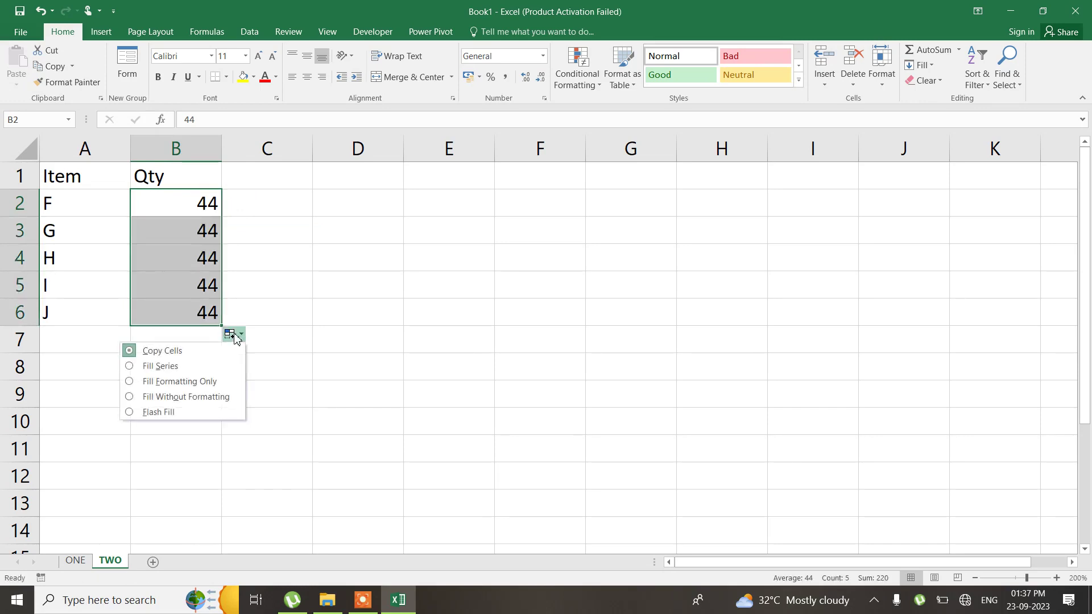
left_click(190, 367)
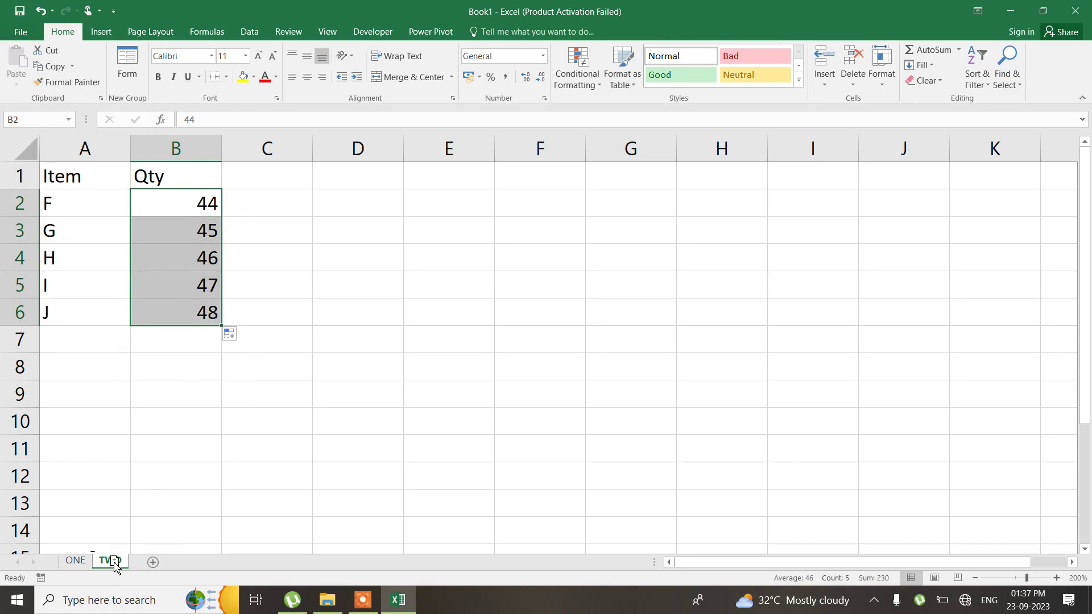
Duplicate the sheet TWO directly after the original and rename the copy as THREE
mouse_move(114, 564)
left_mouse_down()
mouse_move(139, 551)
mouse_move(143, 563)
left_mouse_up()
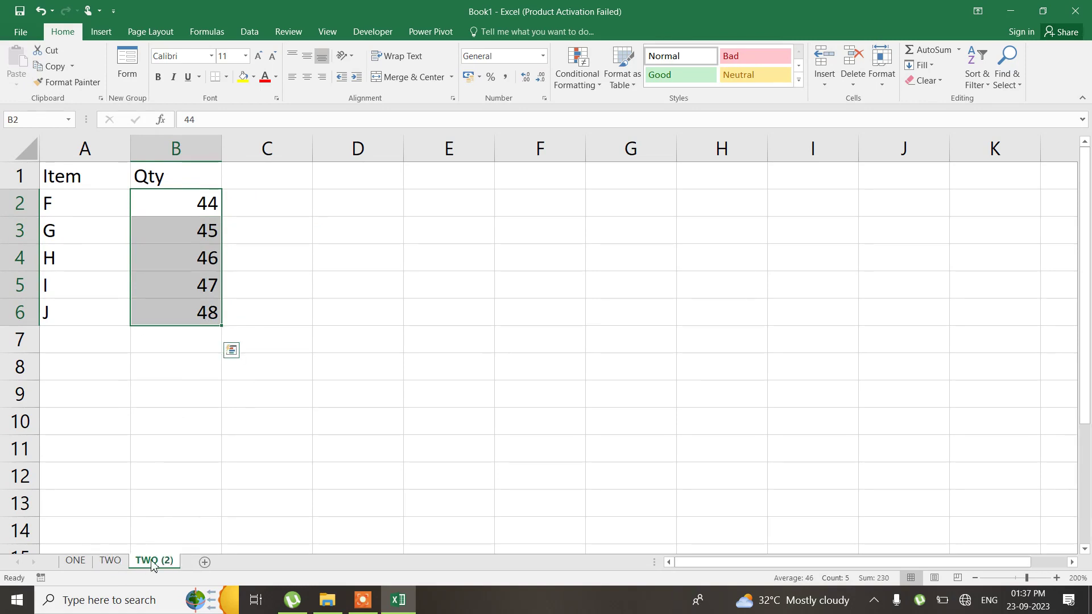
double_click(152, 562)
type("THREE")
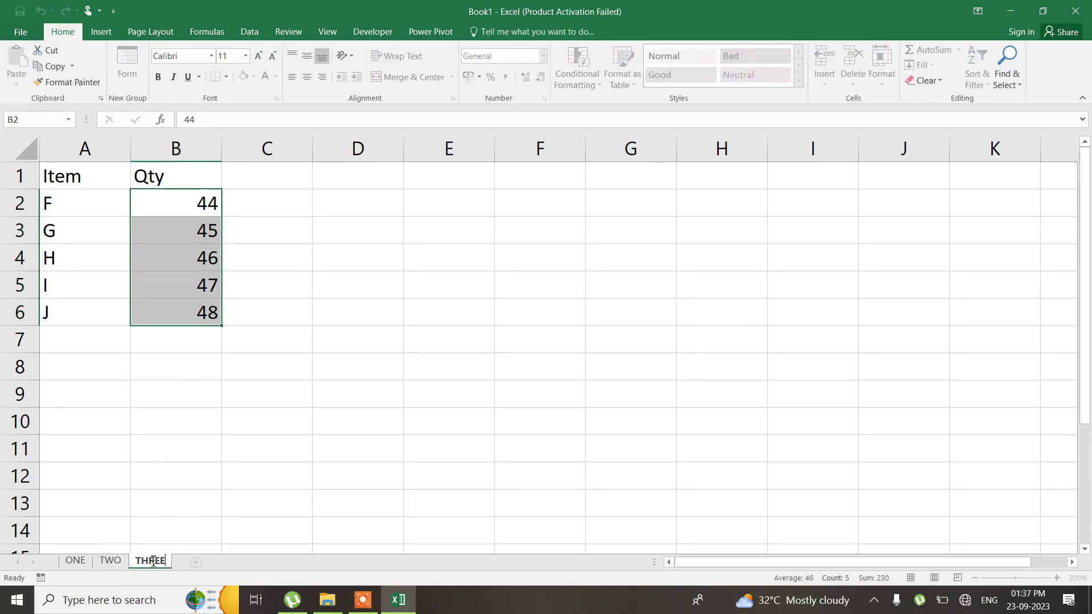
Replace the item names in A2 to A6 of sheet THREE with K, L, M, N and O
left_click(62, 211)
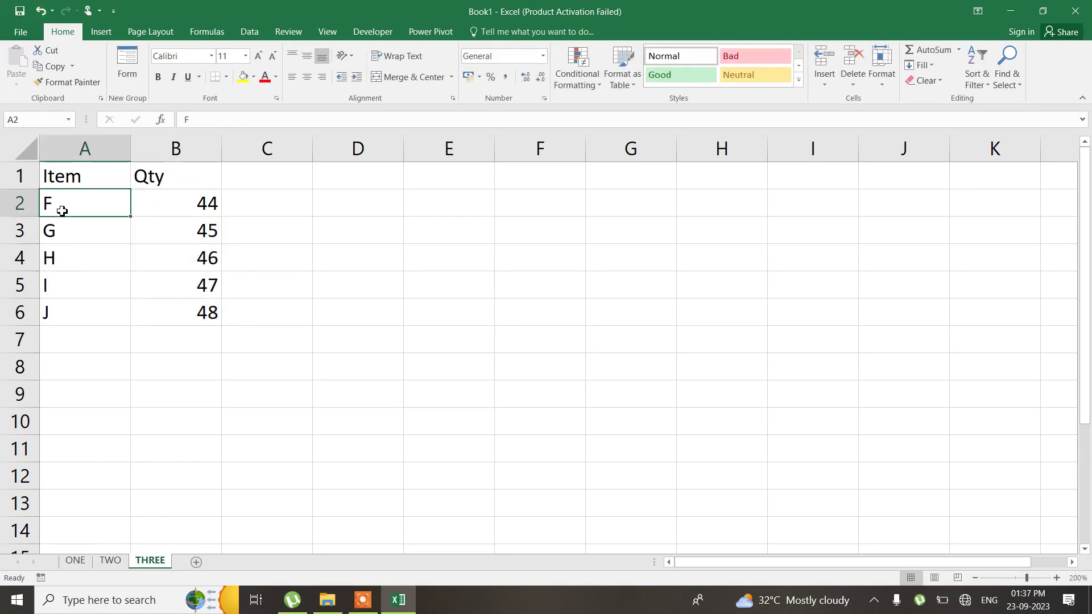
type("K")
key("Return")
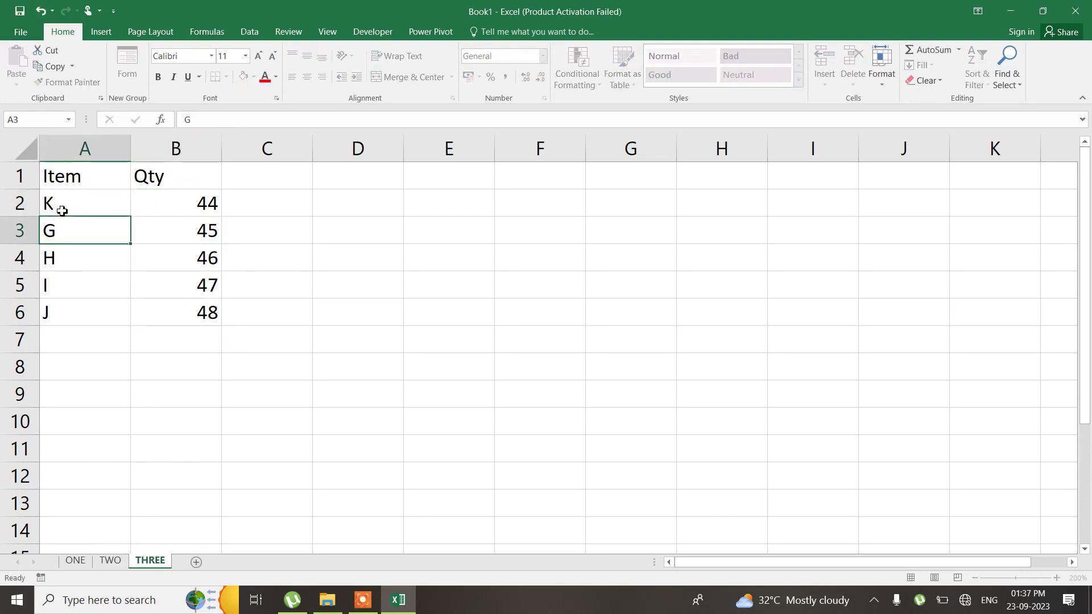
type("L")
key("Return")
type("M")
key("Return")
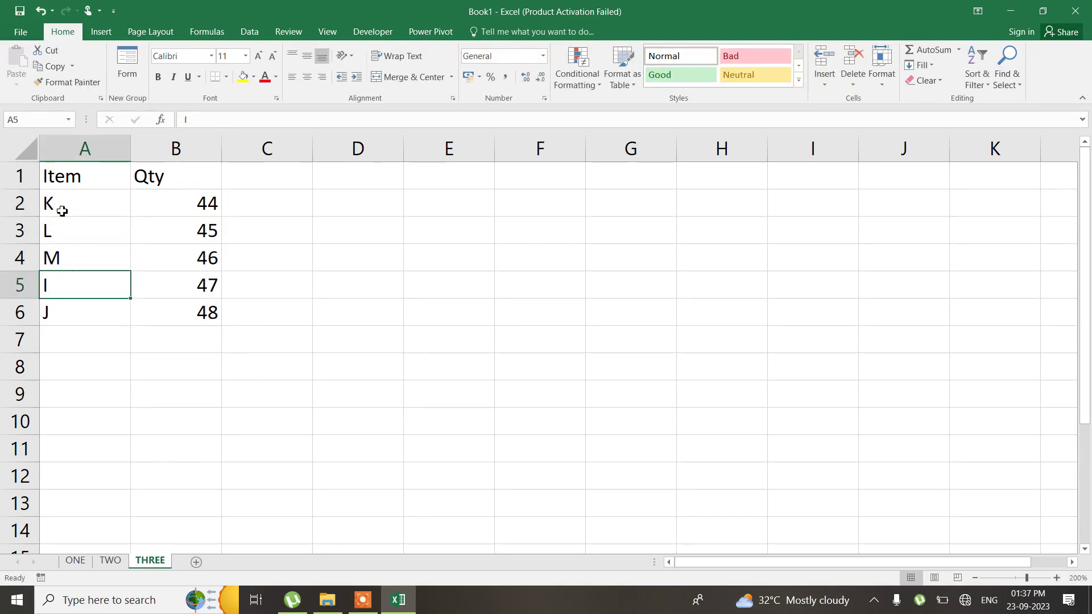
type("N")
key("Return")
type("O")
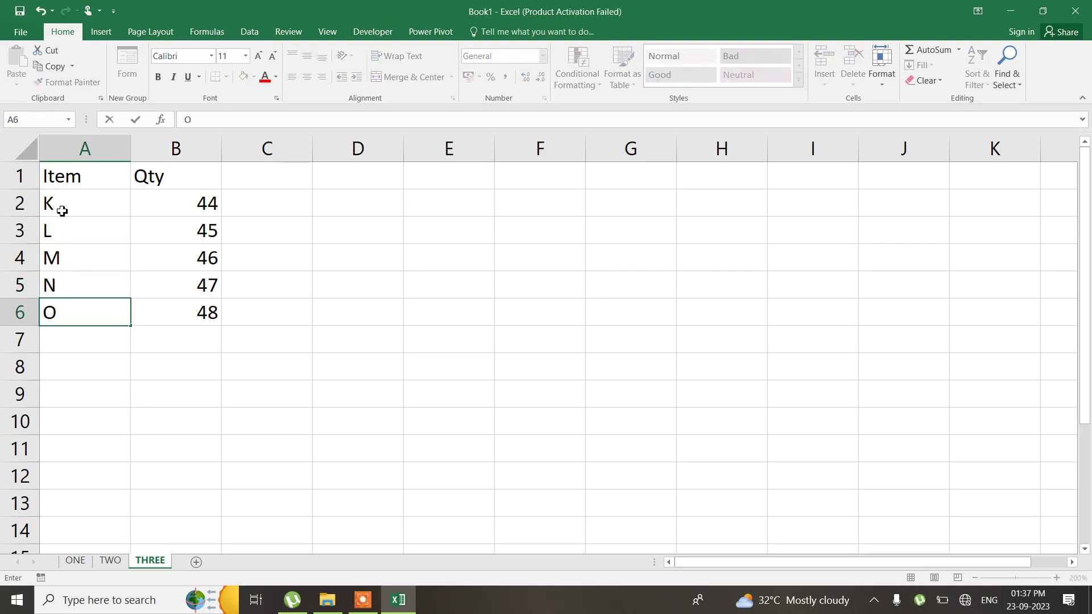
Set B2 on sheet THREE to 66 and fill the quantities down to B6 as a series
left_click(191, 211)
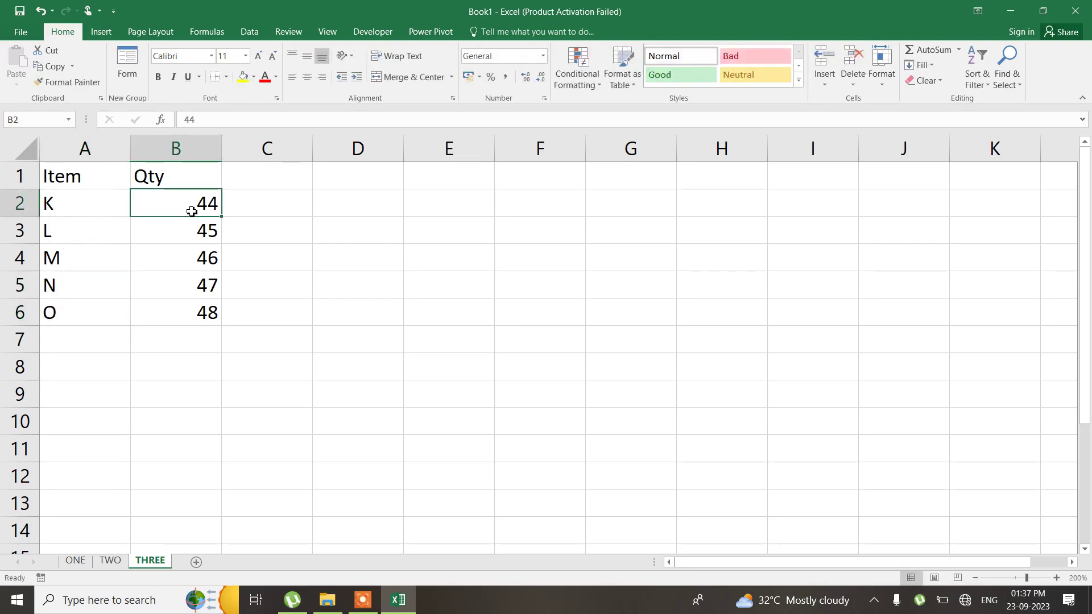
type("66")
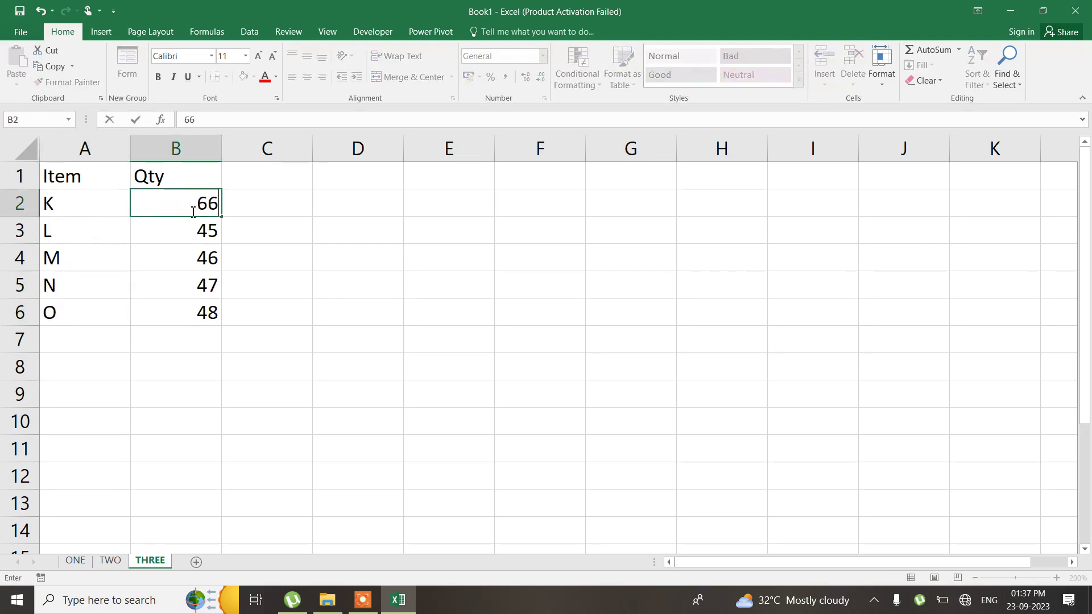
left_click(318, 251)
left_click(201, 202)
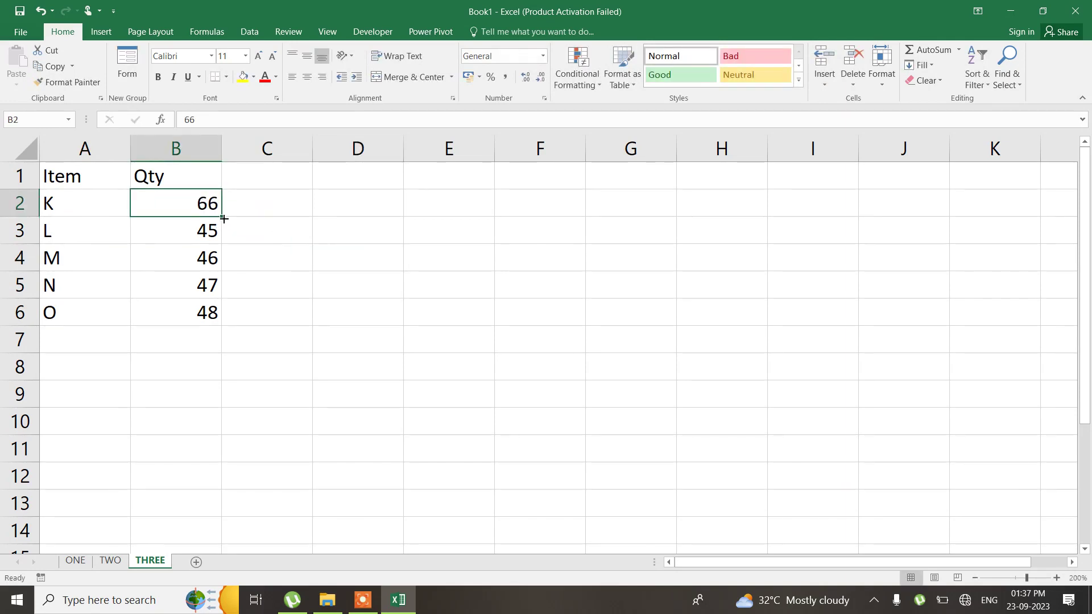
left_click_drag(224, 218, 225, 327)
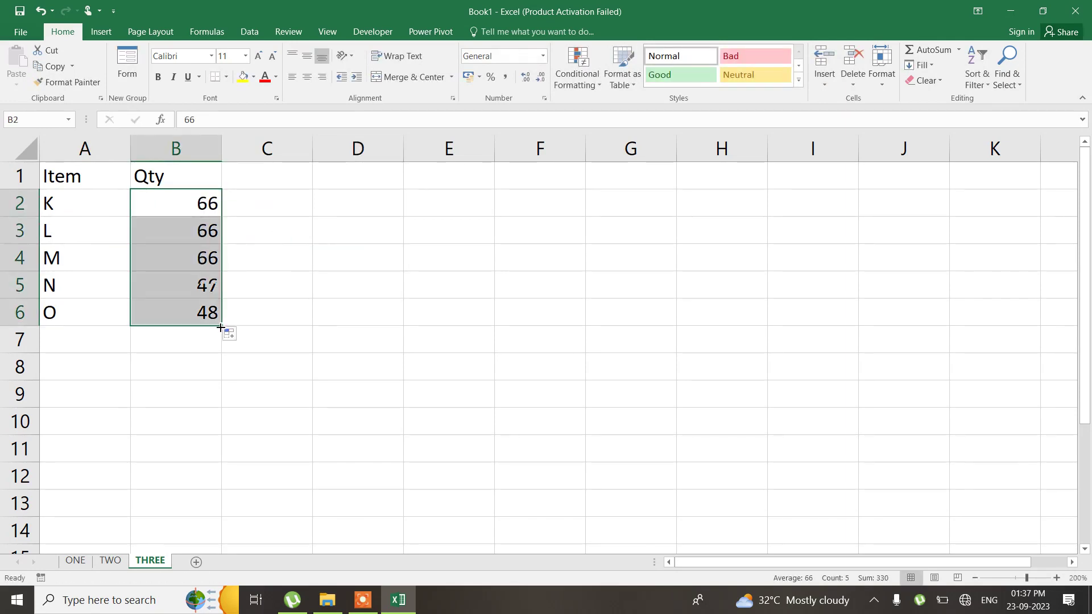
left_click(233, 338)
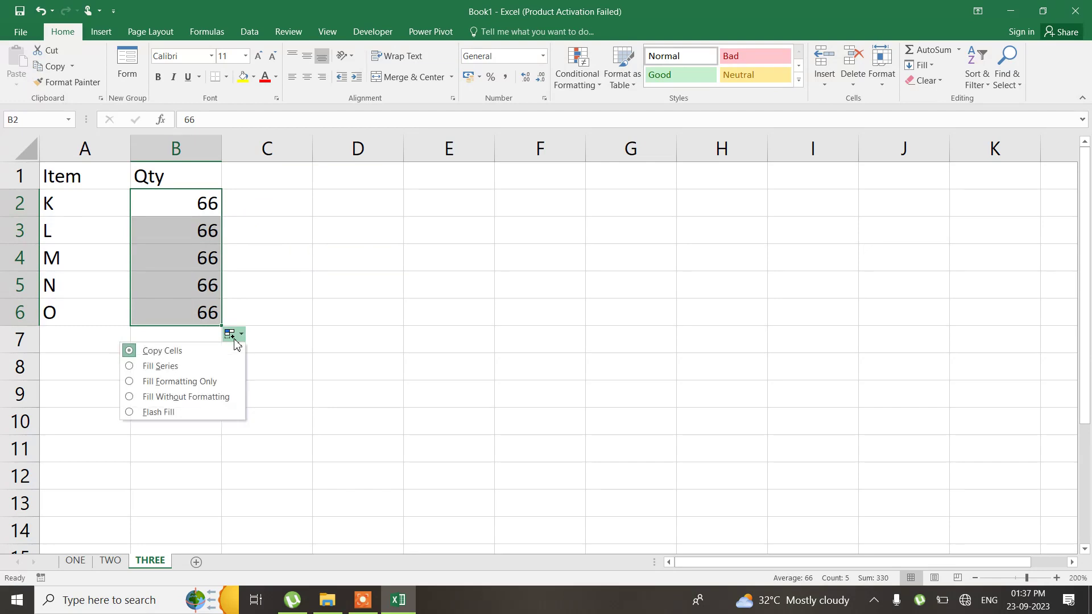
left_click(191, 370)
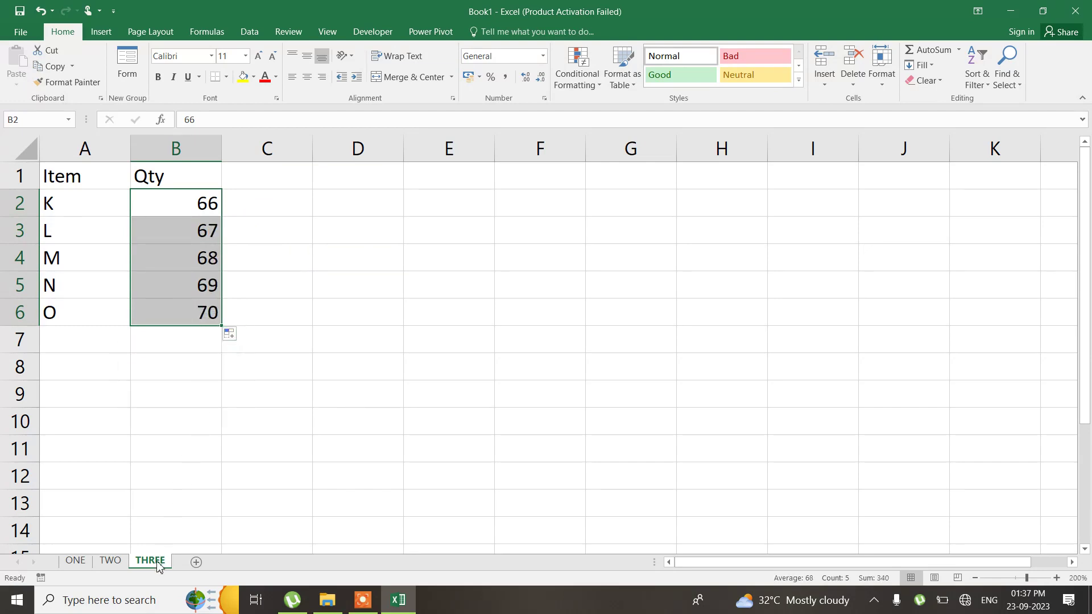
Duplicate the sheet THREE directly after the original and rename the copy as FOUR
left_click_drag(157, 564, 187, 563)
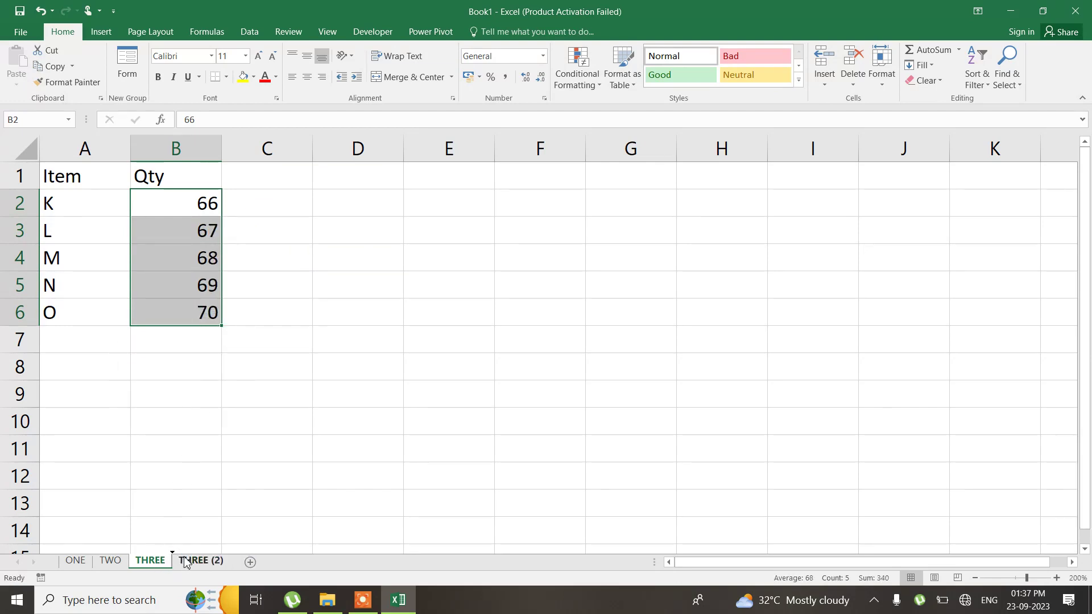
double_click(191, 563)
type("F")
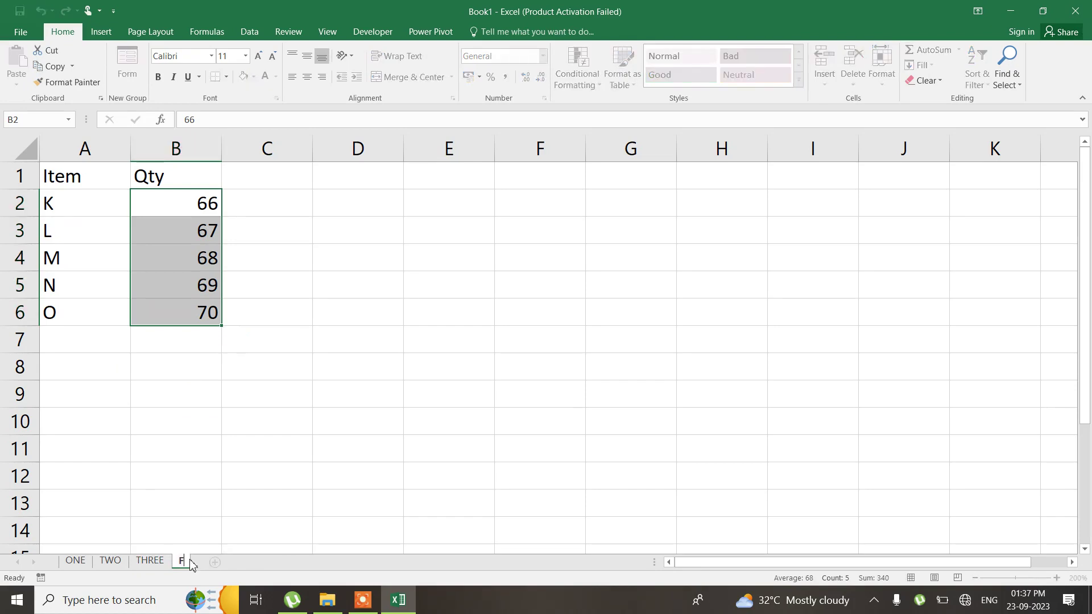
type("OUR")
key("Return")
Replace the item names in A2 to A6 of sheet FOUR with P, Q, R, S and T
left_click(59, 207)
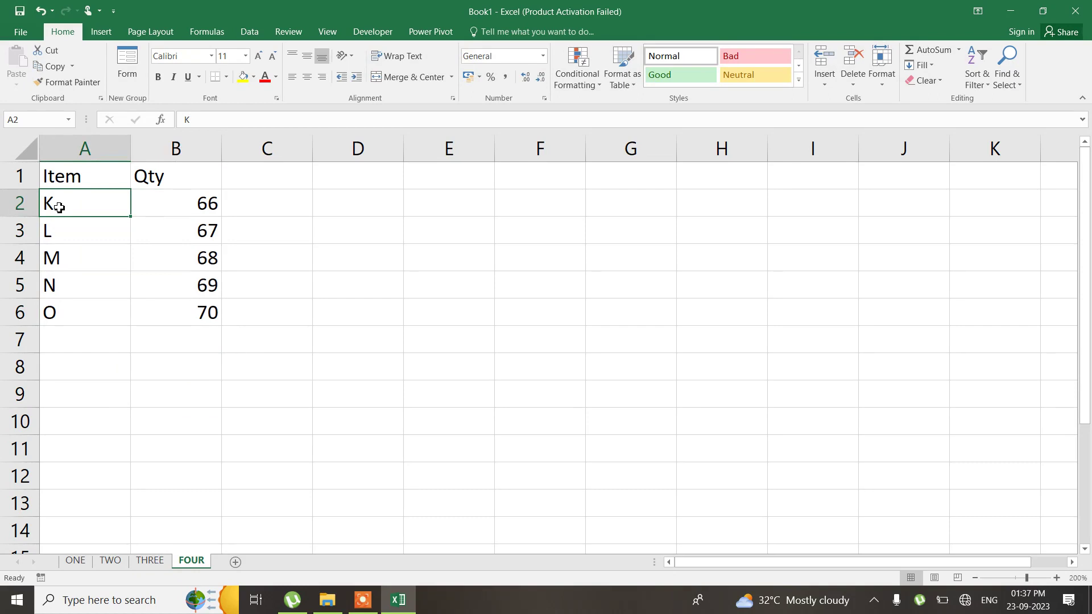
type("P")
key("Return")
type("Q")
key("Return")
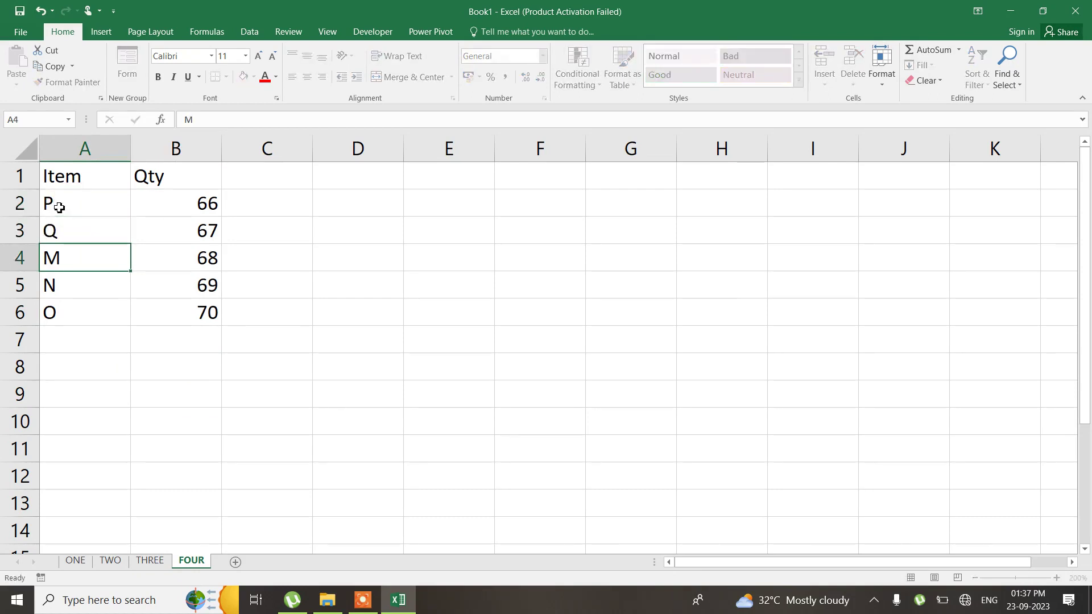
type("R")
key("Return")
type("S")
key("Return")
type("T")
key("Return")
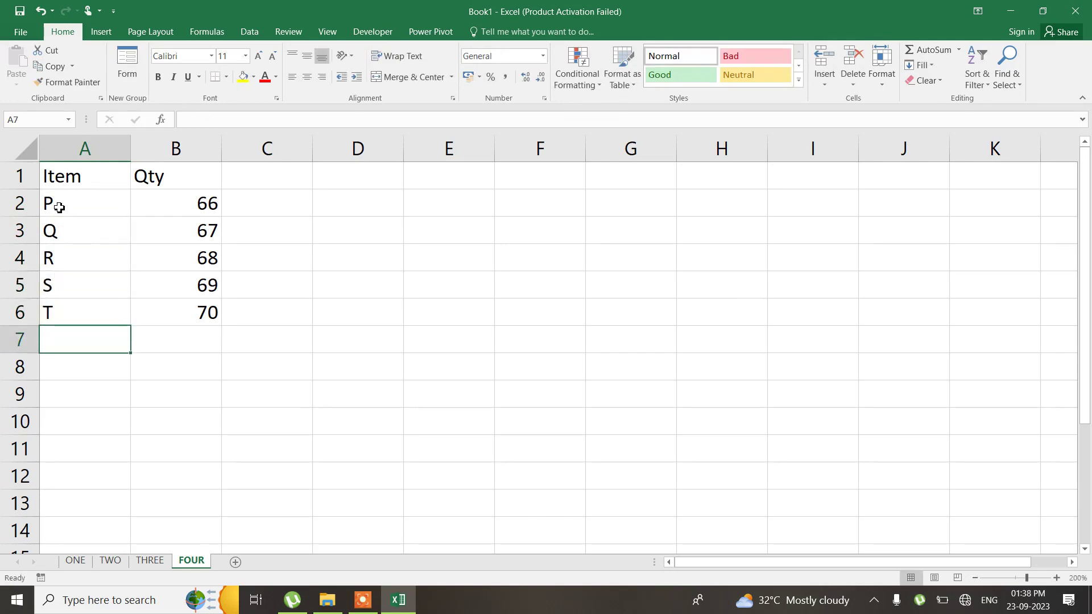
Set B2 on sheet FOUR to 33 and fill the quantities down to B6 as a series
left_click(180, 203)
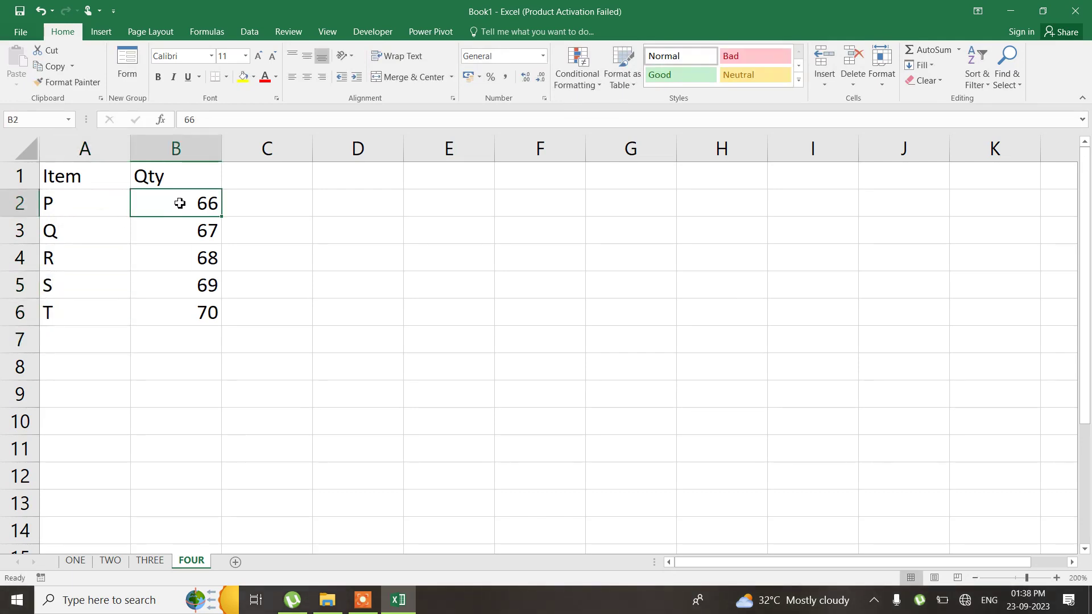
type("33")
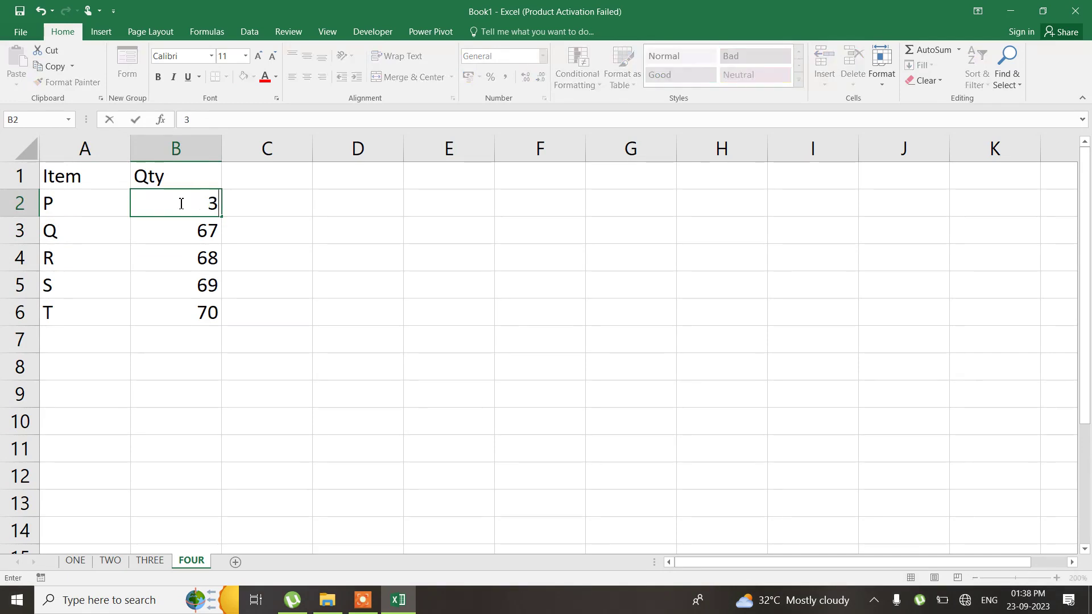
left_click(317, 308)
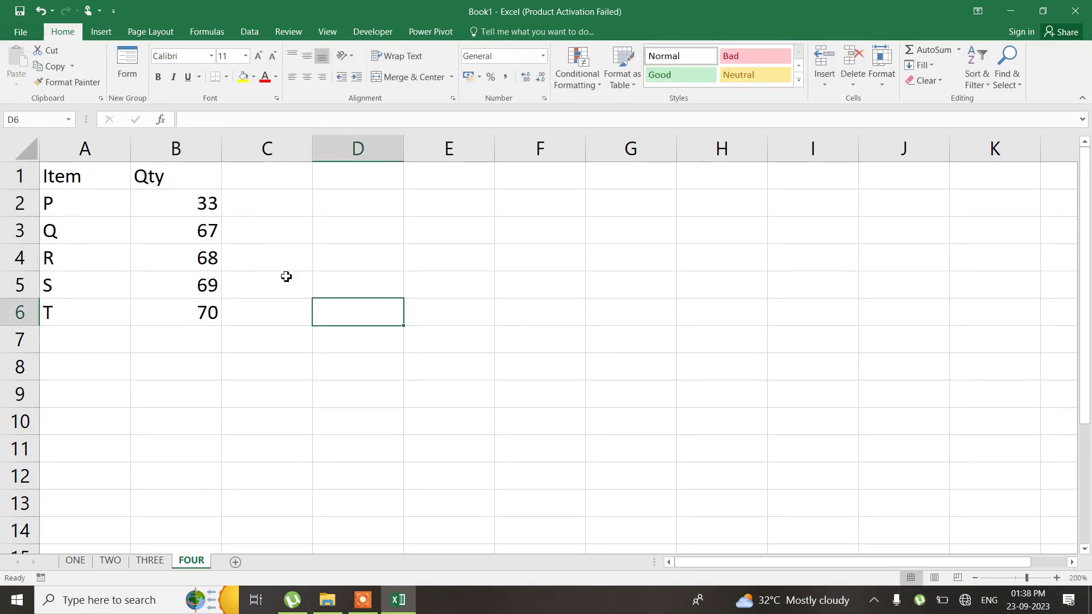
left_click(210, 208)
left_click_drag(223, 218, 219, 327)
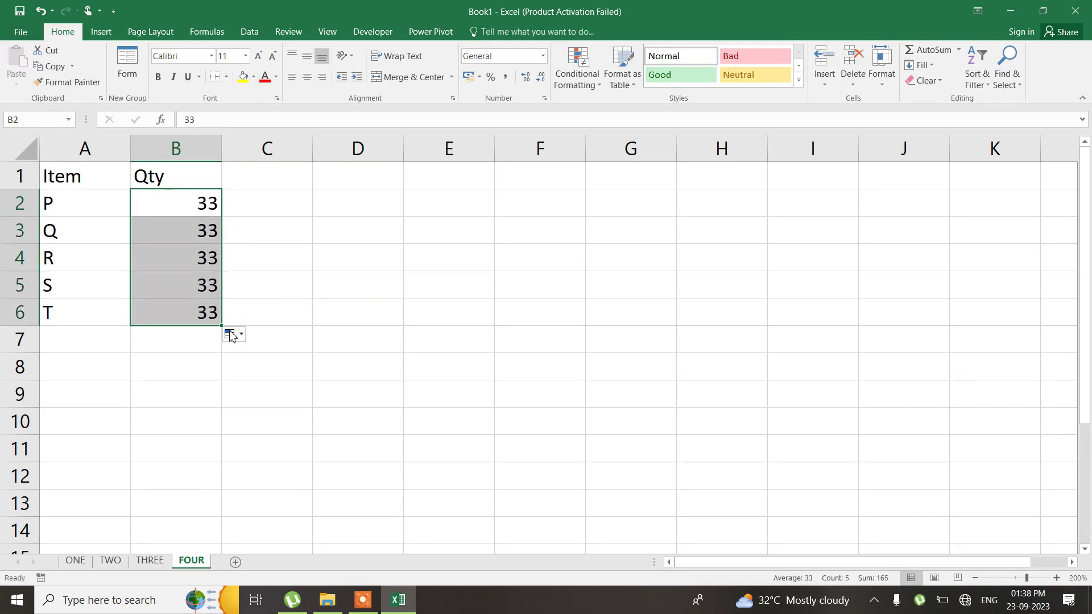
left_click(230, 334)
left_click(193, 367)
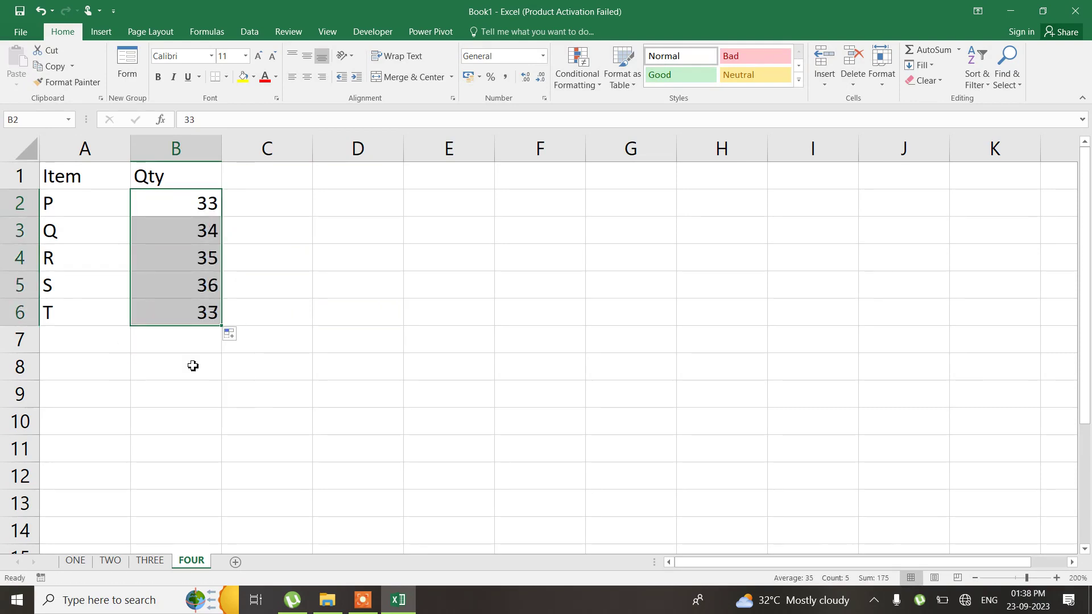
Save the workbook as MASTER SHEET in the ACES folder on drive E
key("ctrl+s")
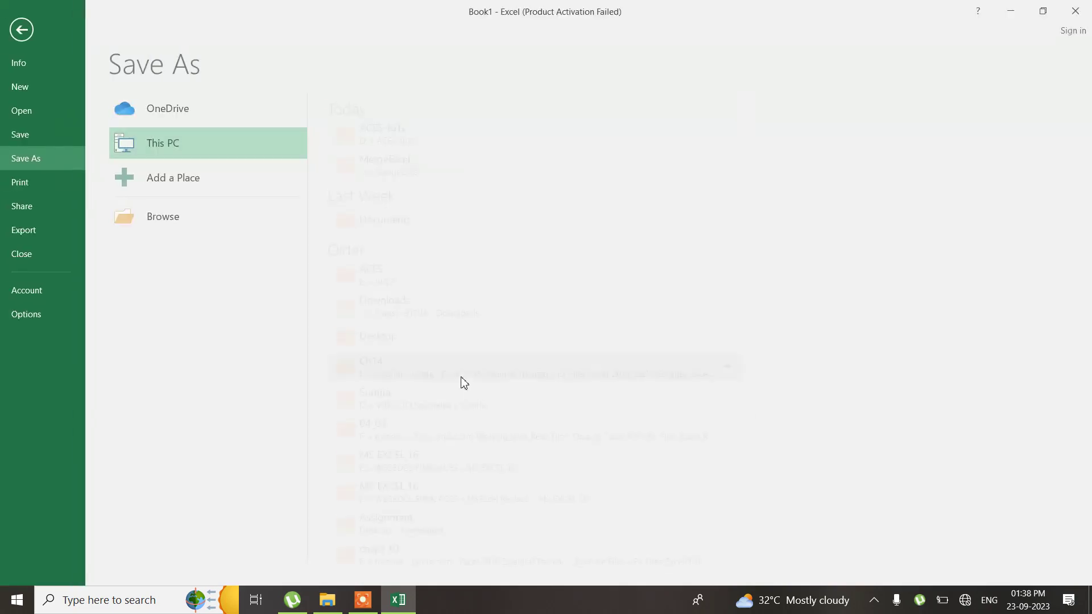
left_click(183, 217)
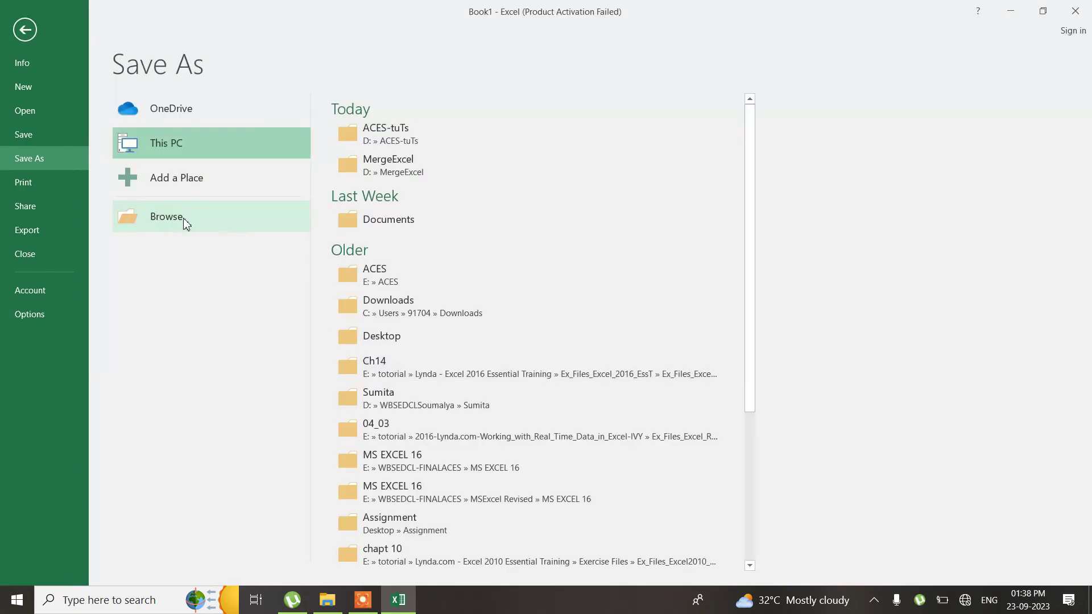
scroll(83, 200, "down", 1)
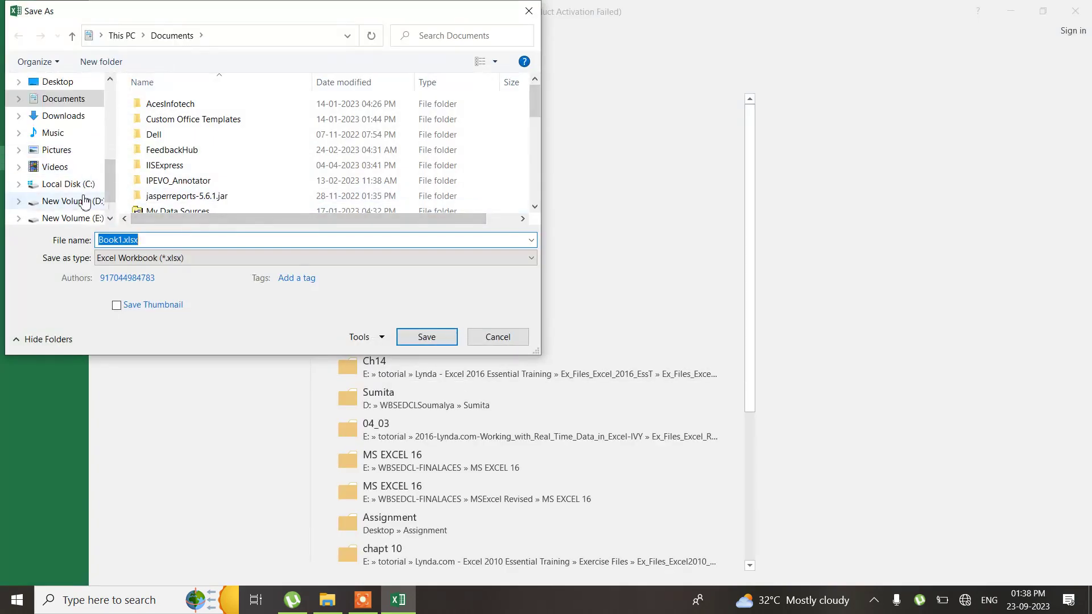
left_click(83, 221)
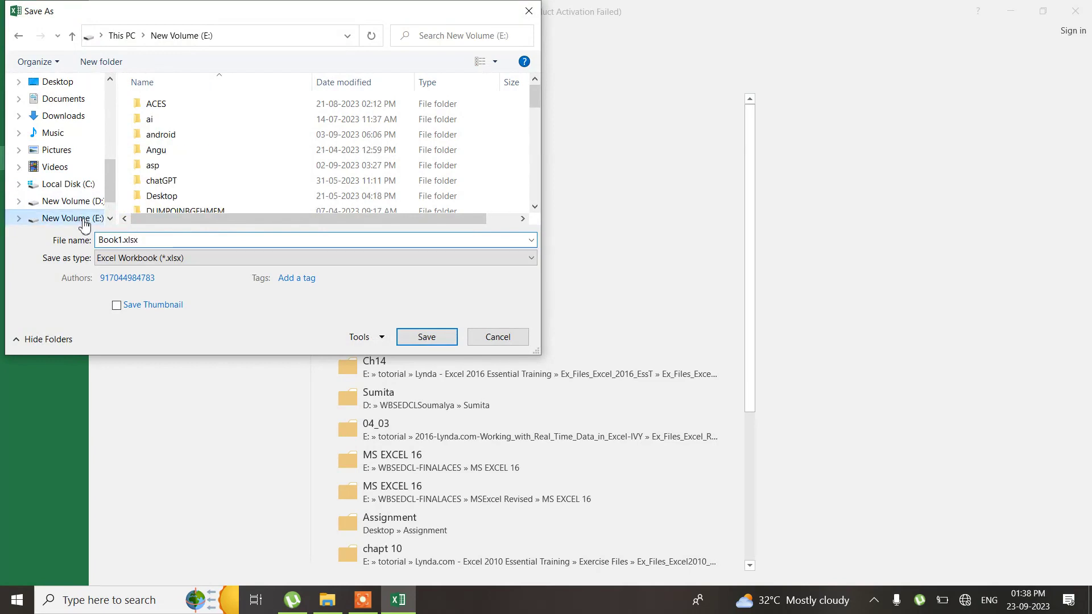
left_click(168, 106)
double_click(168, 106)
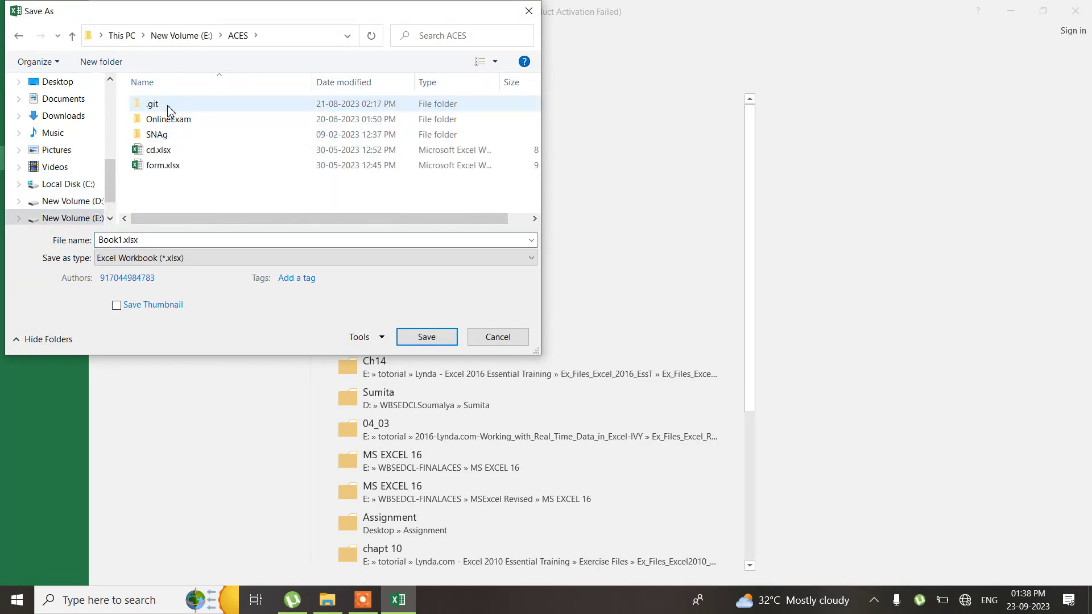
left_click(164, 243)
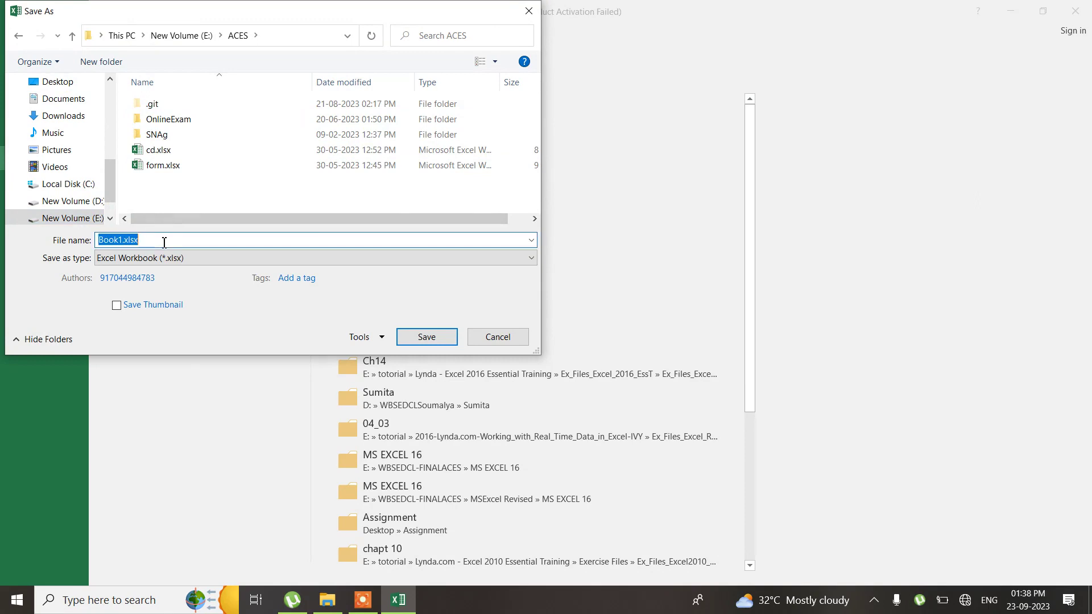
type("MASTER SHEETY")
left_click(434, 337)
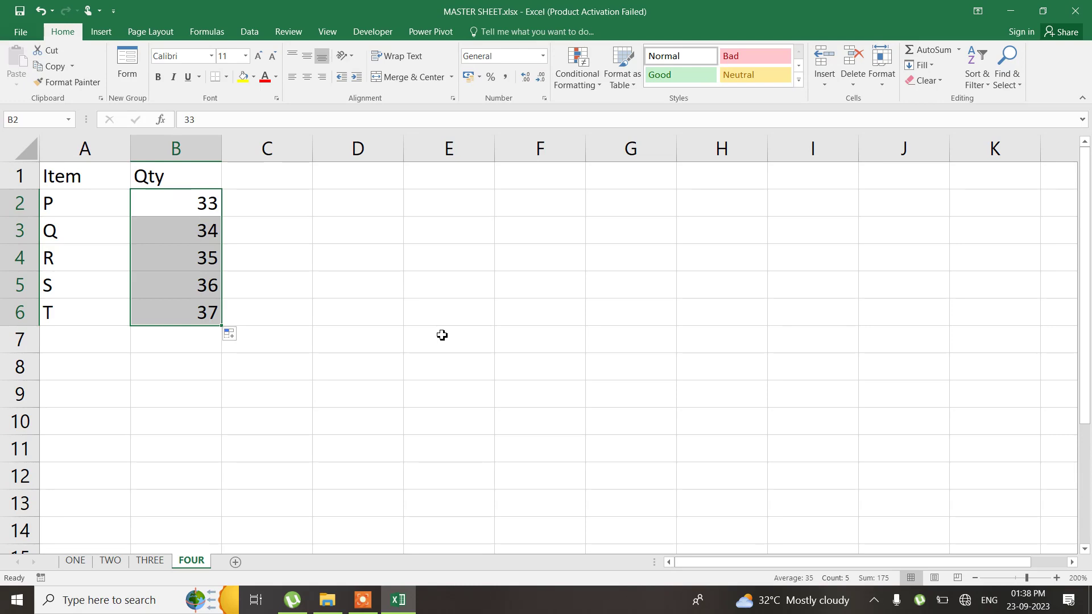
Create a new blank workbook
key("ctrl+n")
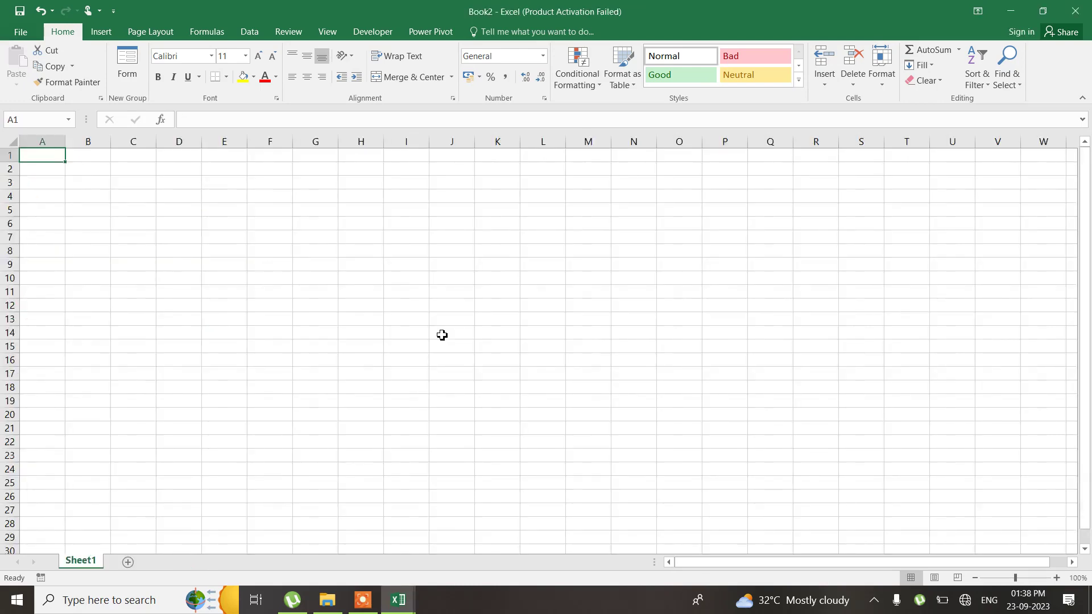
left_click(1057, 578)
left_click(1058, 578)
left_click(1058, 578)
left_click(1059, 578)
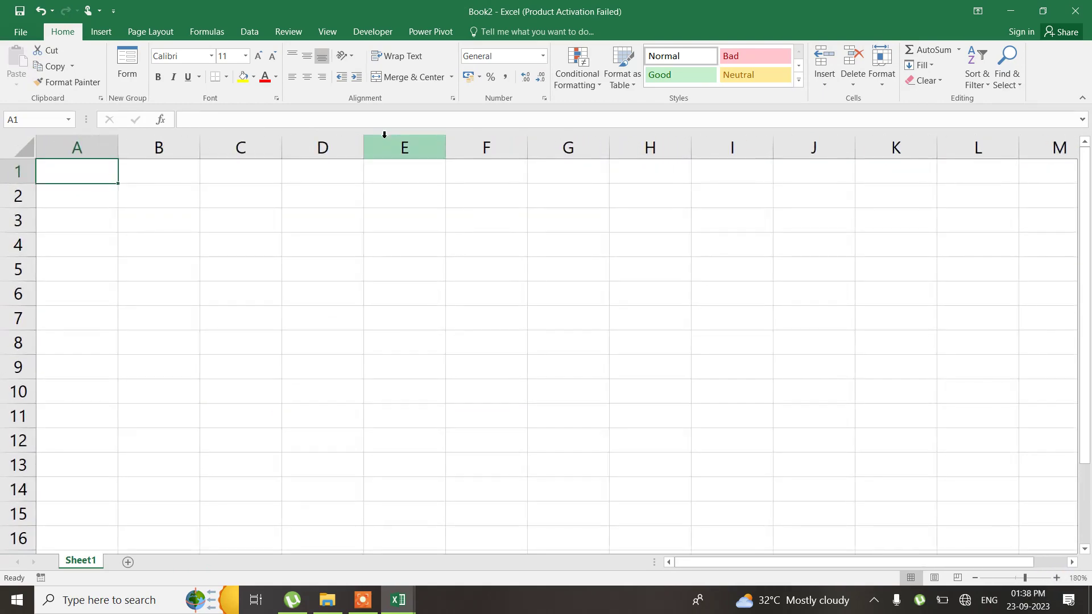
Create a query from the workbook MASTER SHEET.xlsx and open its sheet THREE for editing in Power Query Editor
left_click(252, 33)
left_click(215, 87)
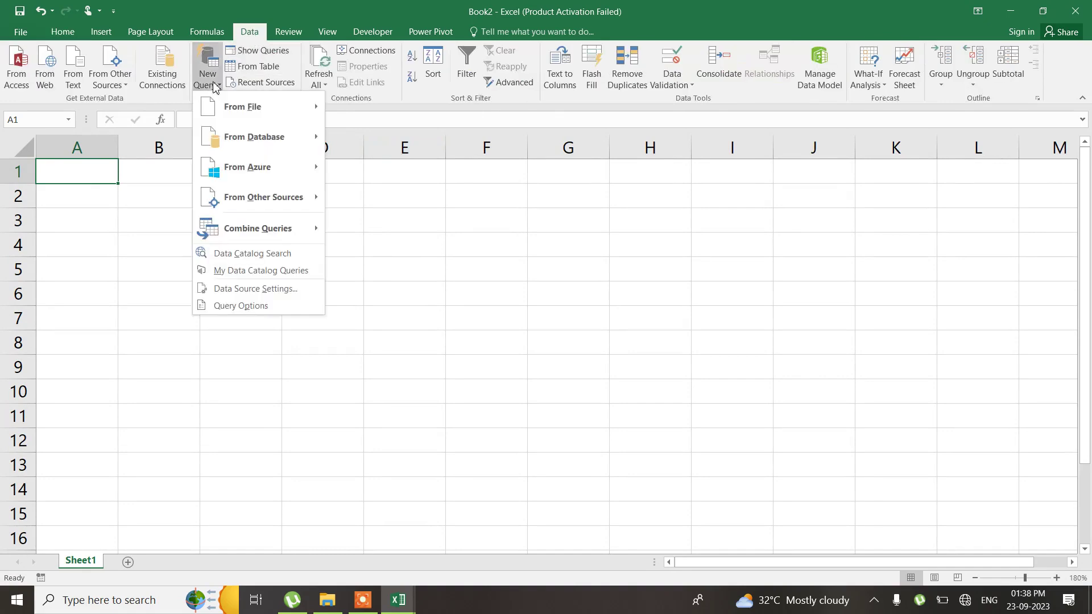
mouse_move(311, 111)
left_click(370, 108)
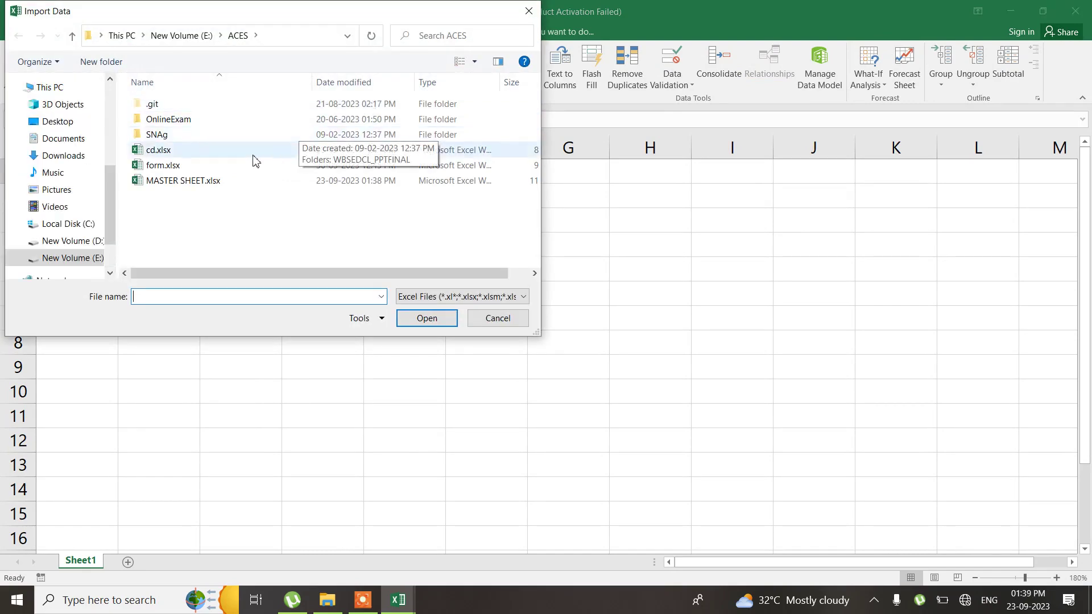
left_click(197, 181)
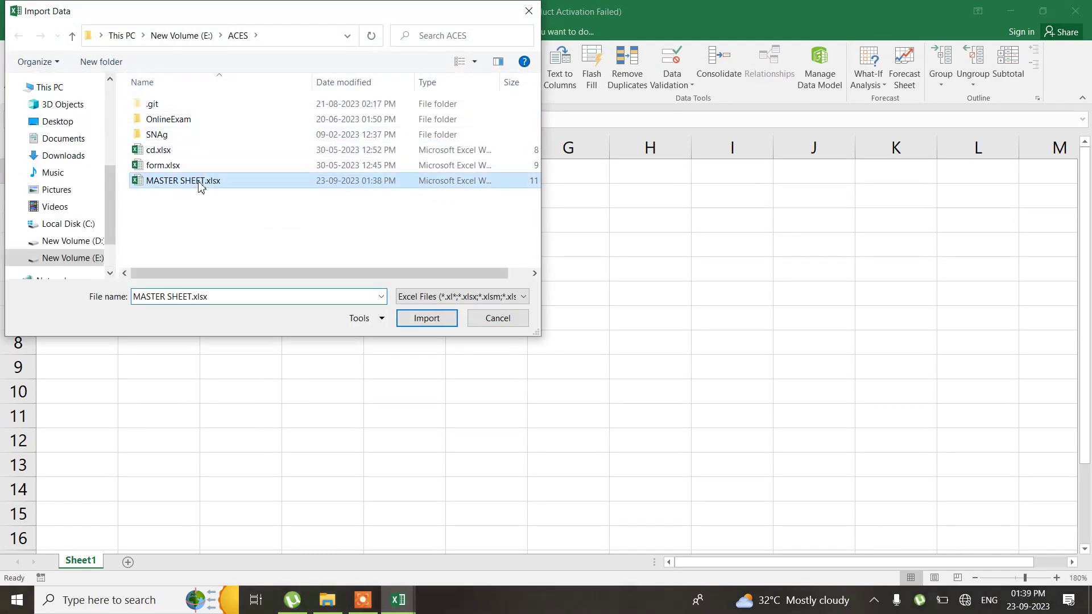
left_click(421, 318)
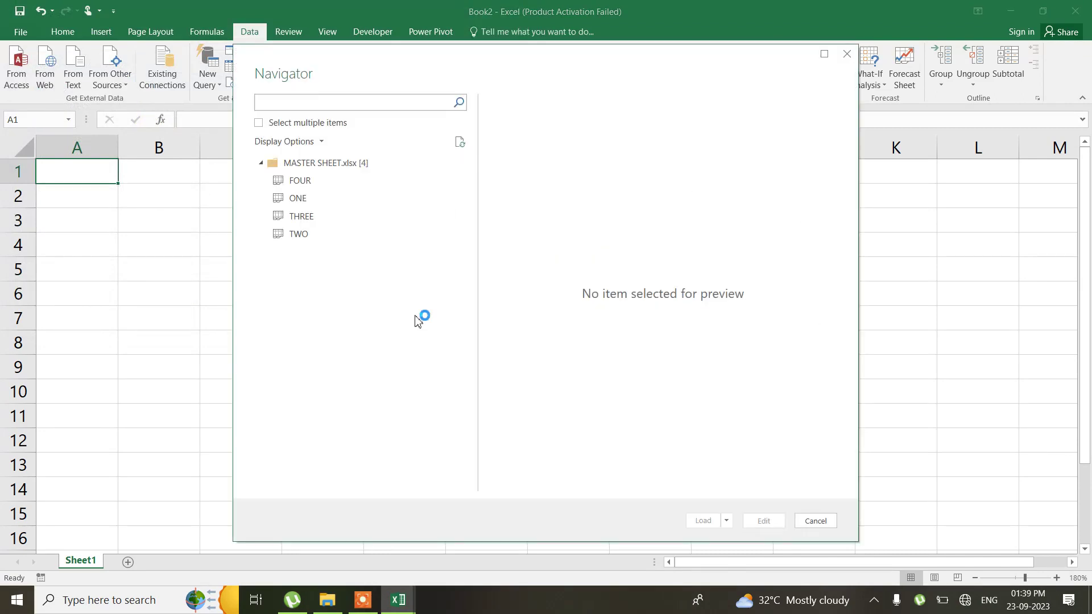
left_click(316, 219)
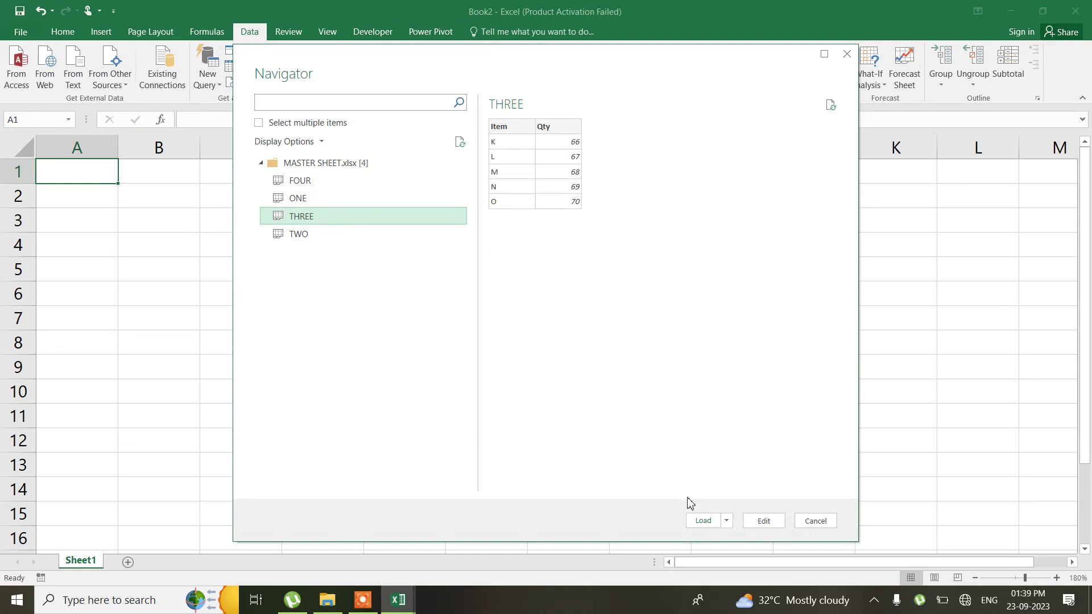
left_click(764, 522)
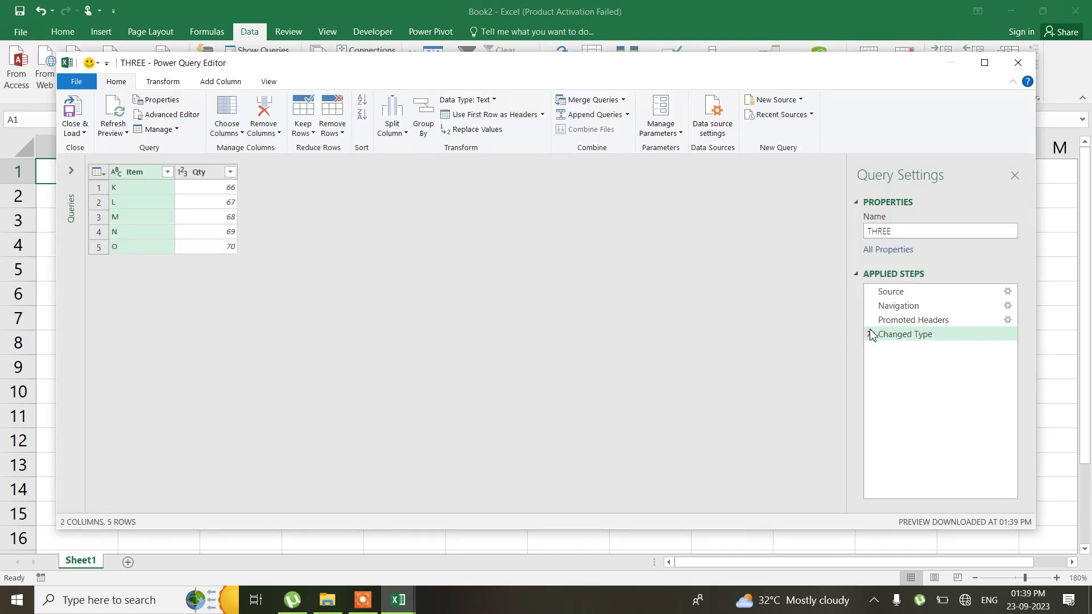
Delete the applied steps Changed Type, Promoted Headers and Navigation from the query, keeping only Source
left_click(870, 335)
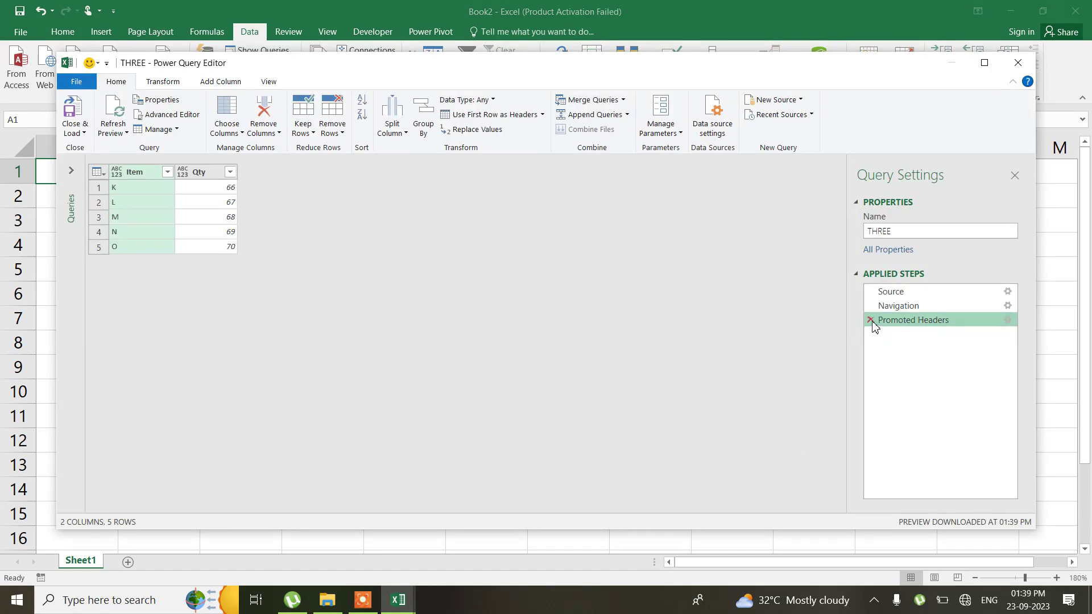
left_click(871, 321)
left_click(871, 307)
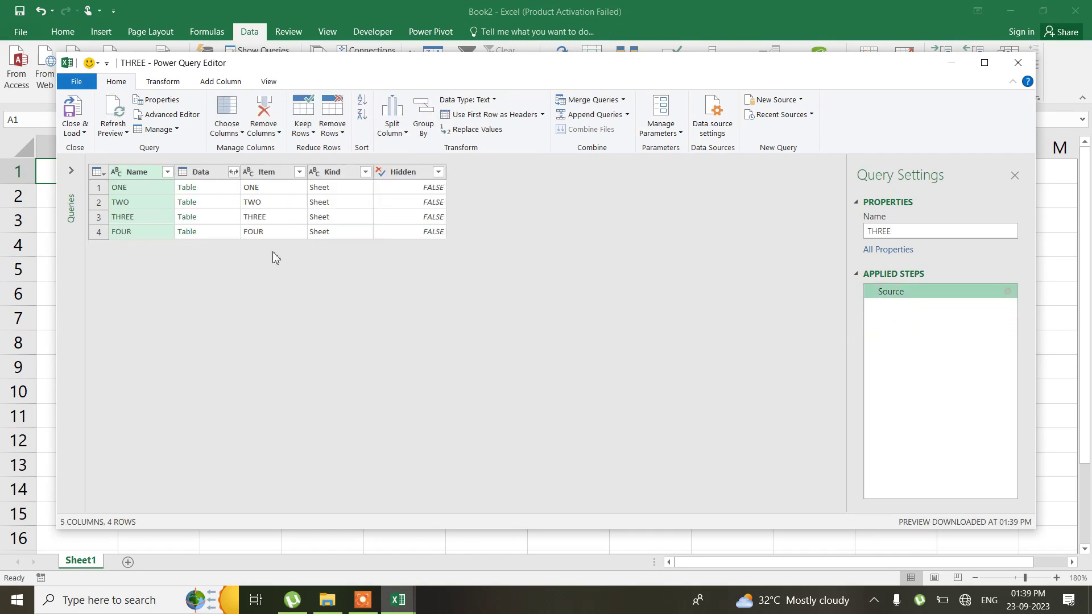
Remove all columns from the query except the Data column
left_click(206, 172)
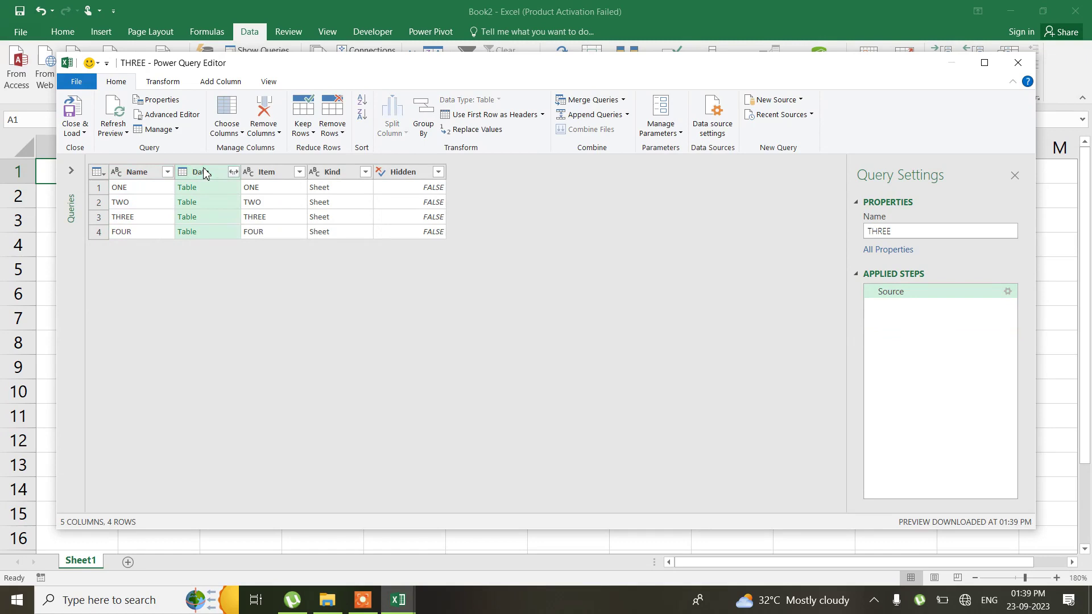
right_click(204, 172)
left_click(239, 209)
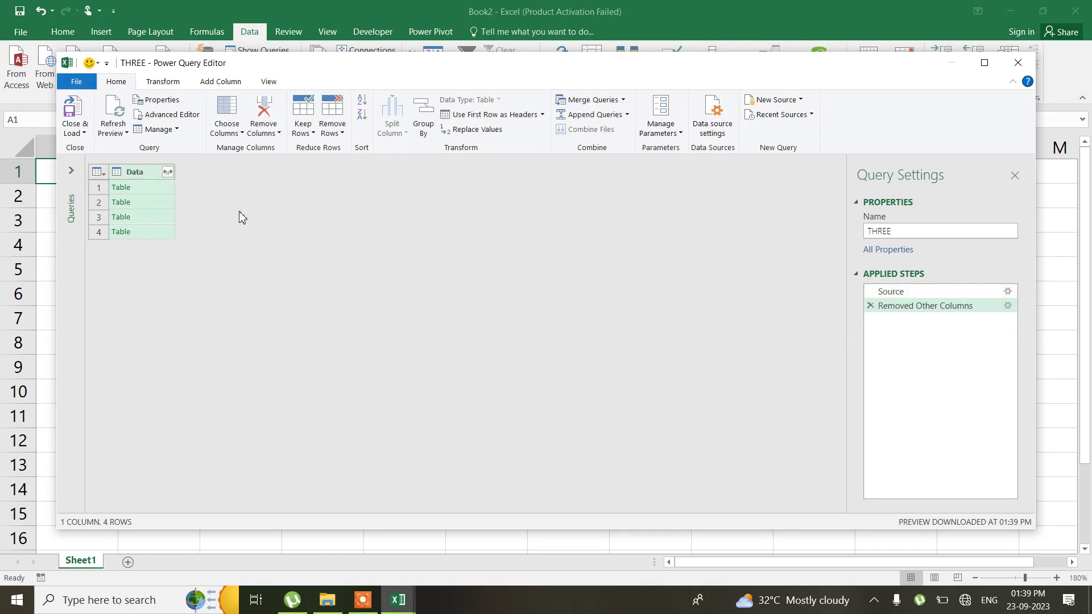
Expand the Data column into Column1 and Column2 with the original column name as prefix, and remove the duplicate rows
left_click(168, 172)
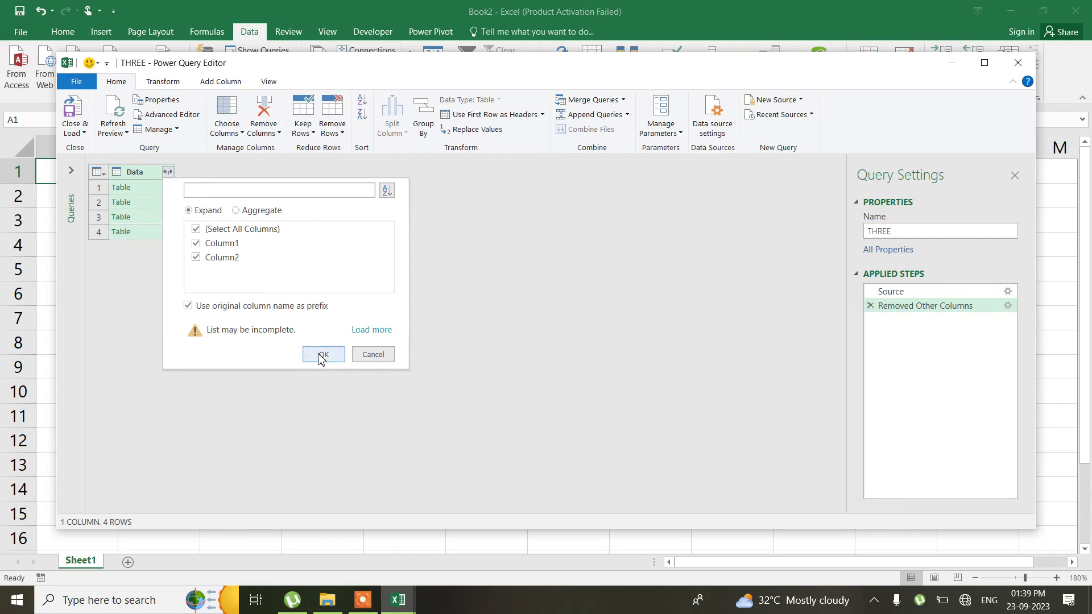
left_click(369, 357)
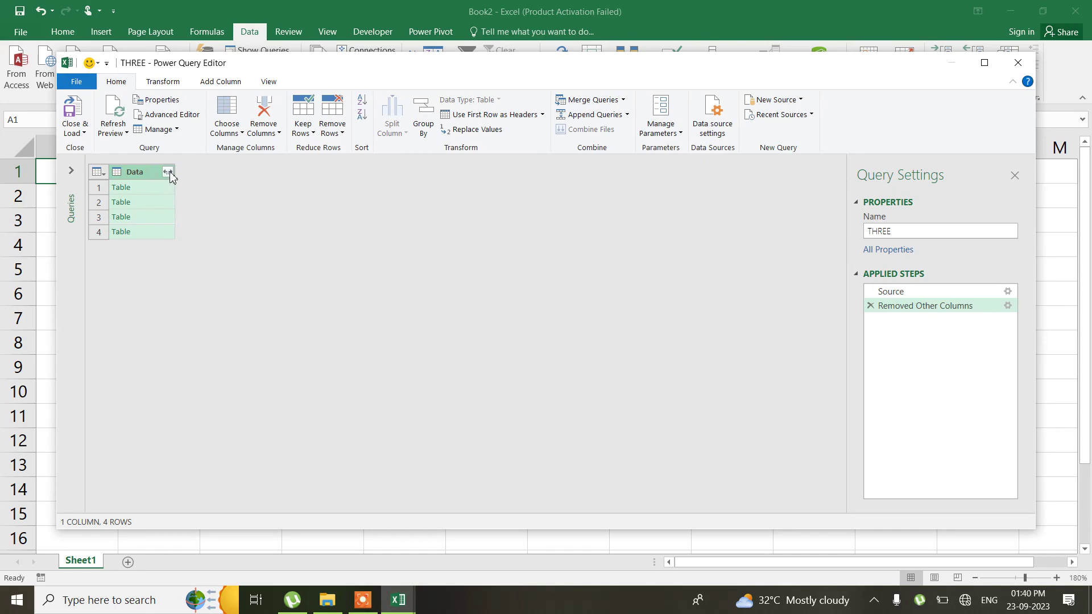
left_click(169, 174)
left_click(323, 355)
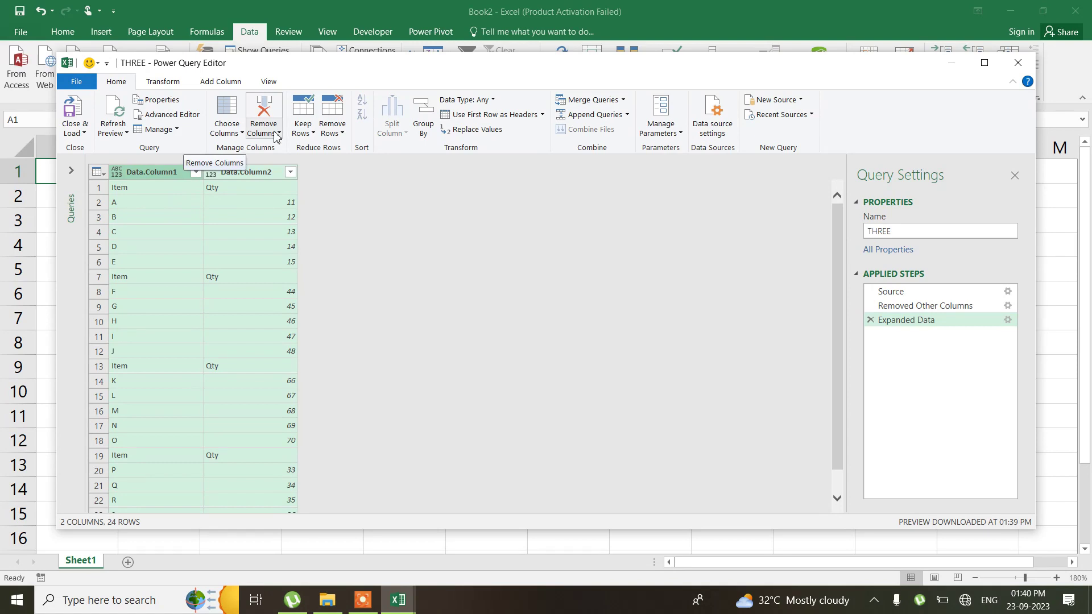
left_click(341, 134)
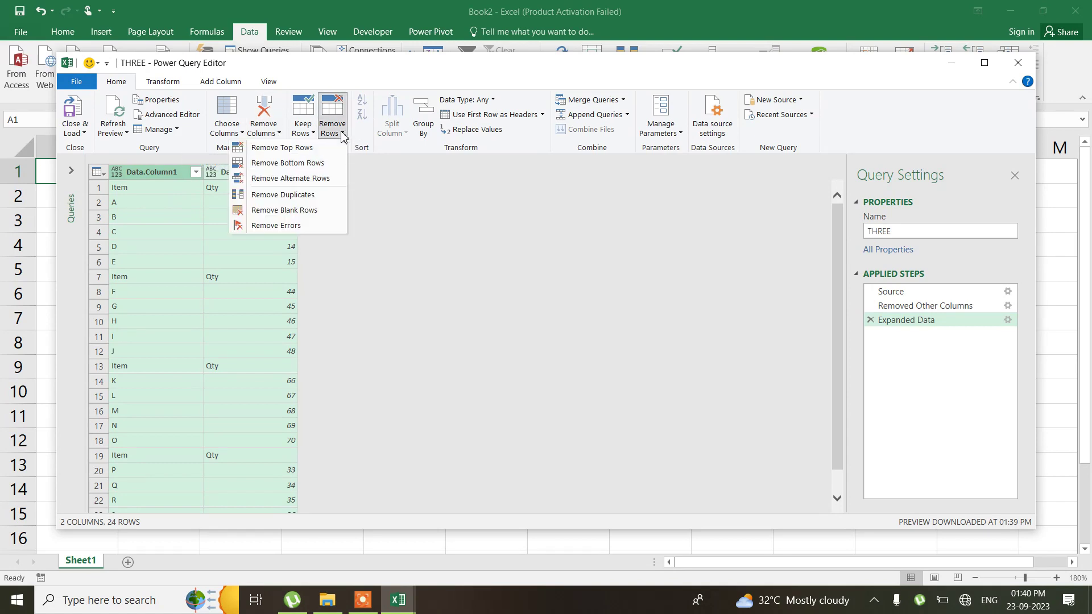
left_click(305, 195)
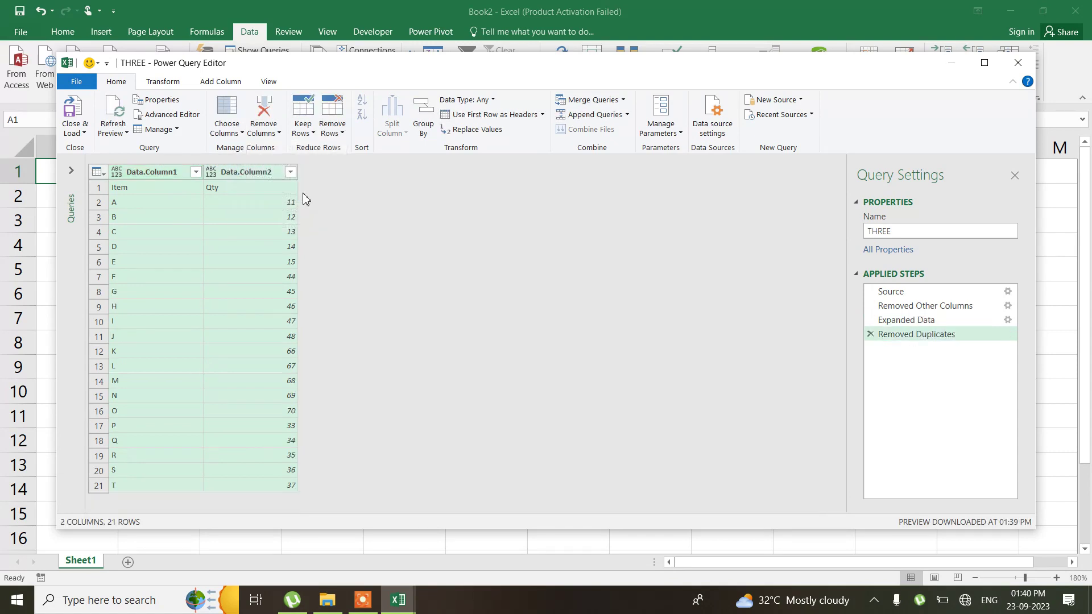
left_click(314, 131)
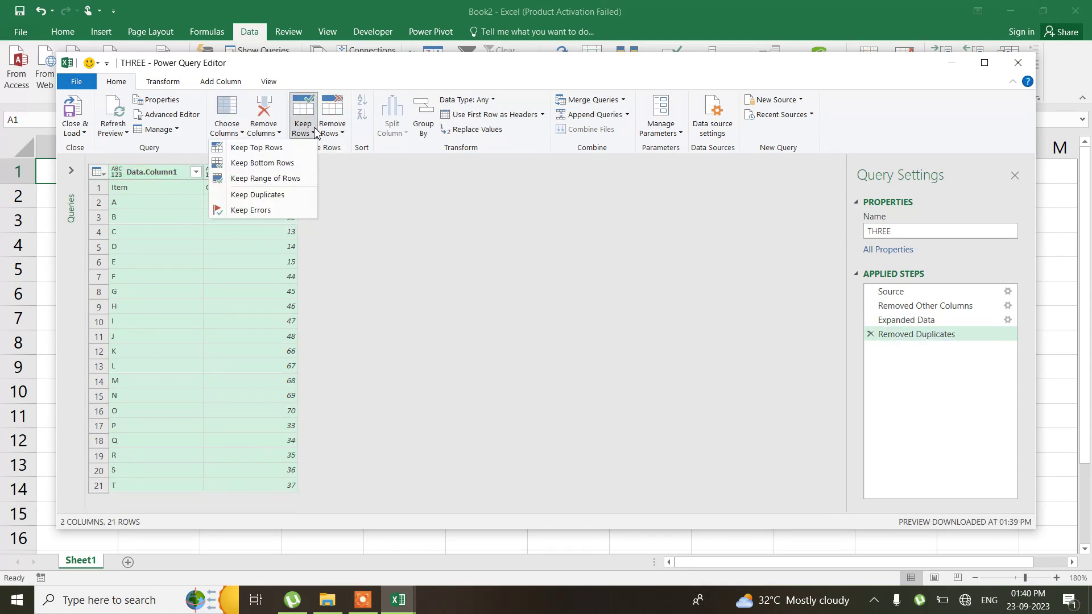
left_click(279, 149)
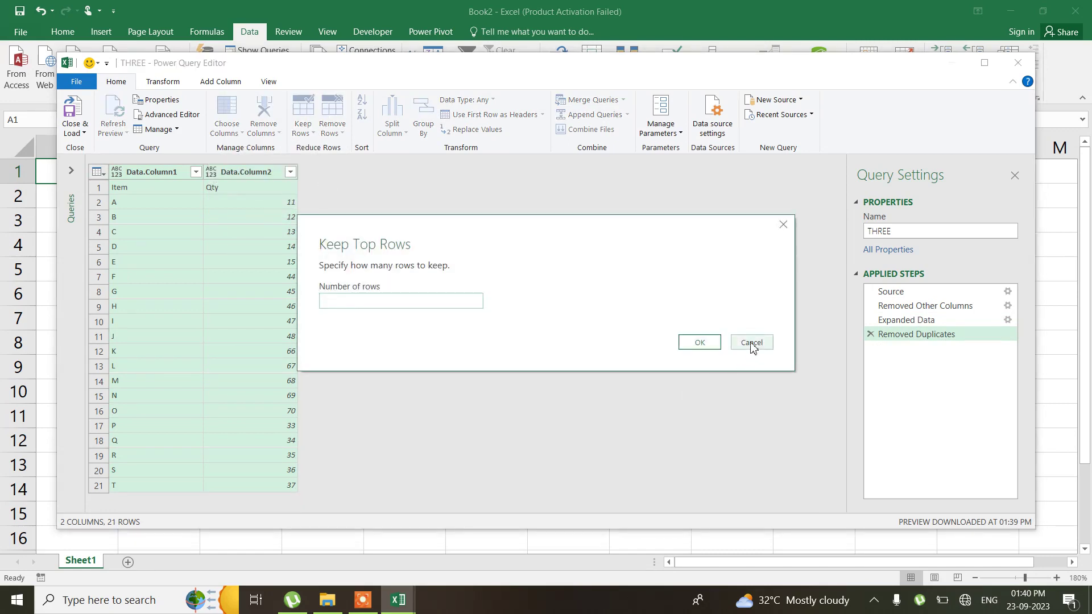
left_click(751, 343)
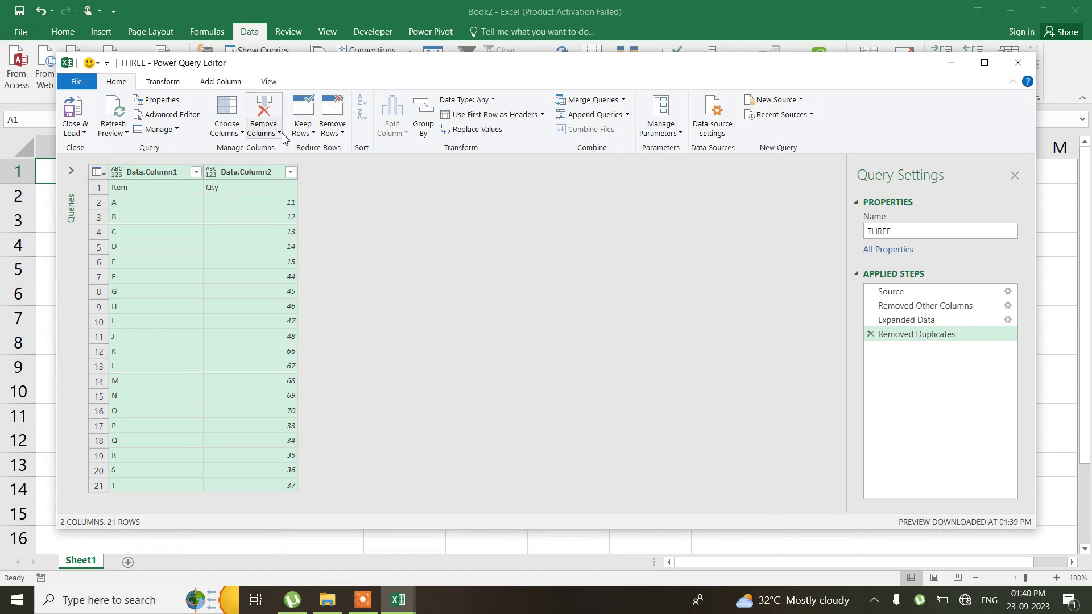
left_click(336, 135)
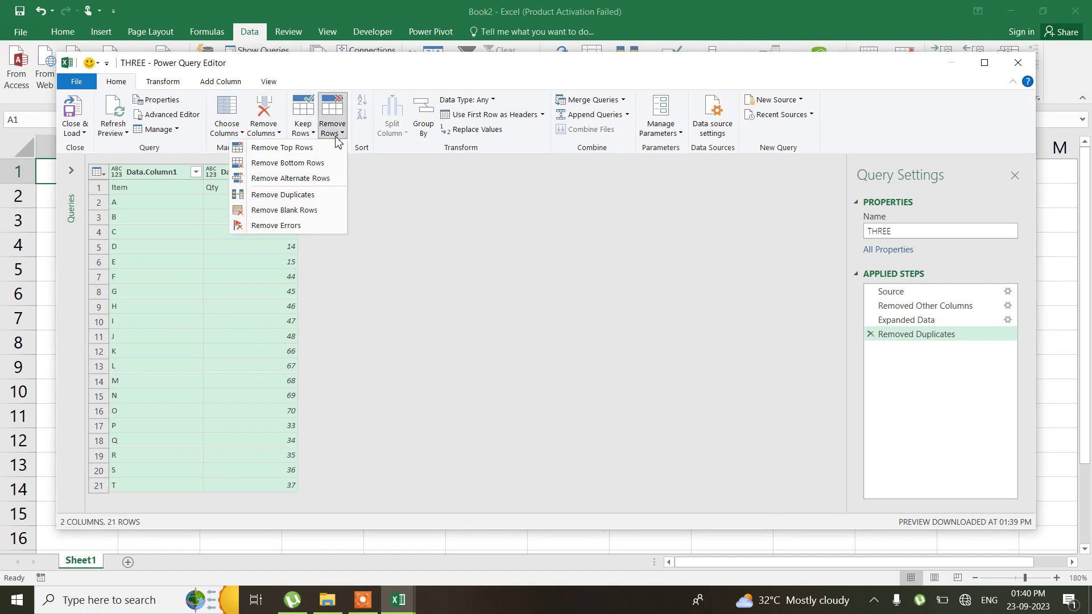
left_click(309, 149)
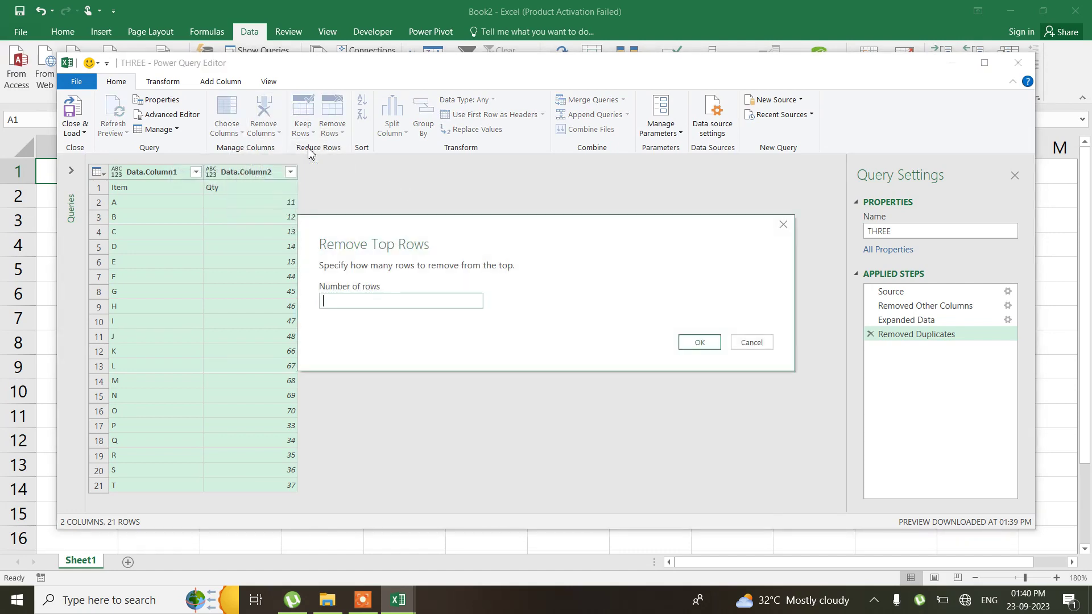
left_click(751, 342)
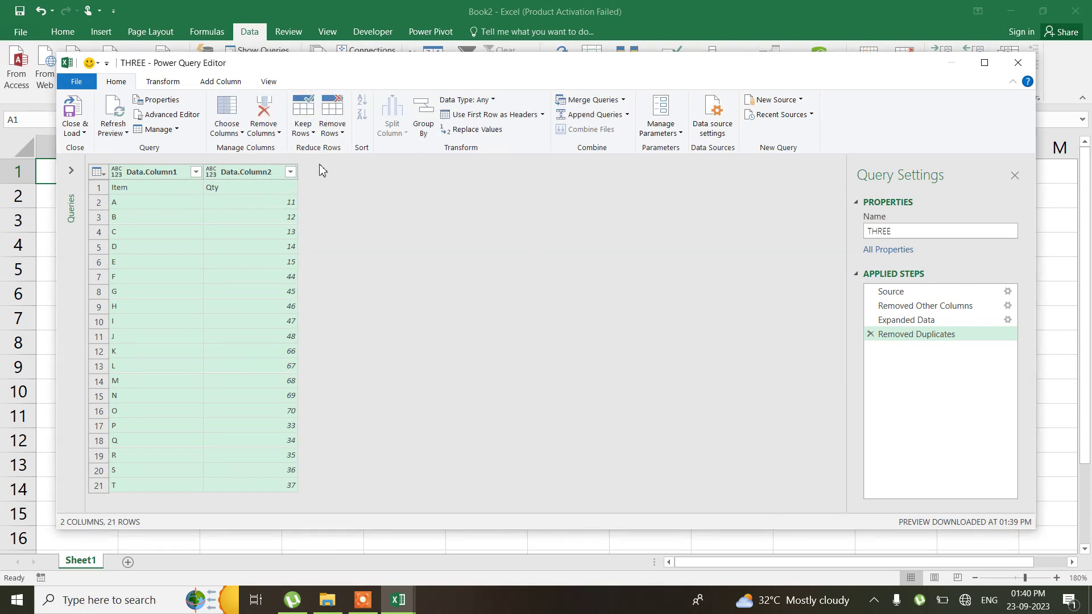
left_click(334, 132)
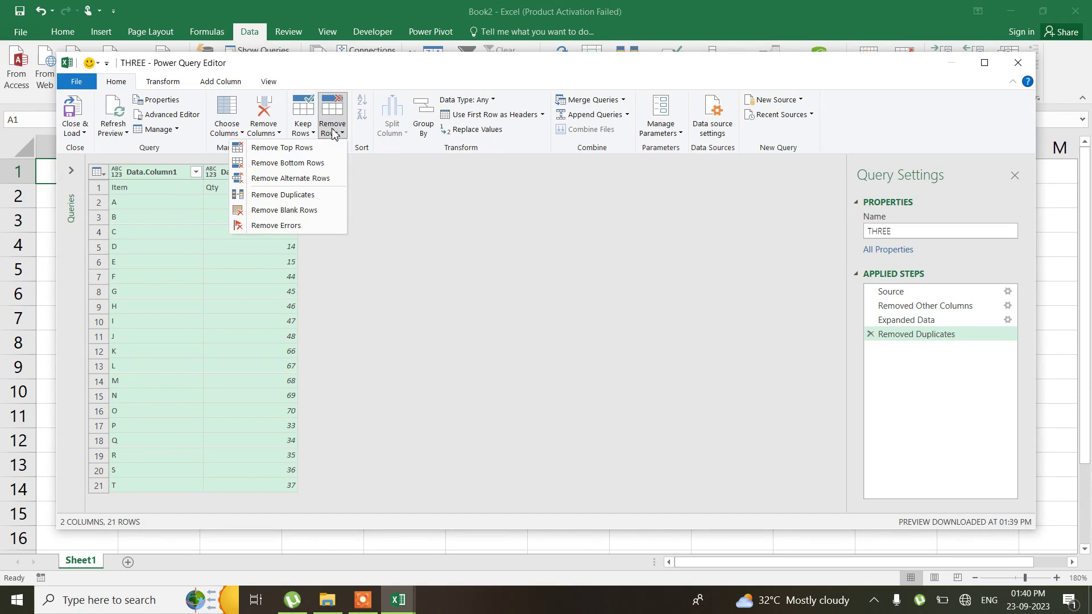
left_click(429, 204)
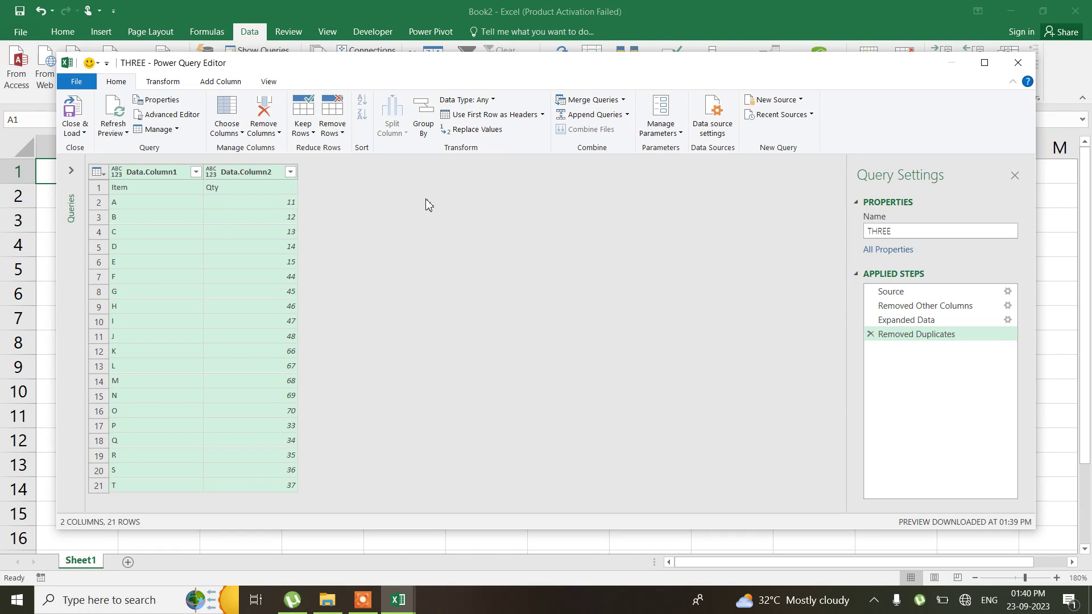
left_click(338, 134)
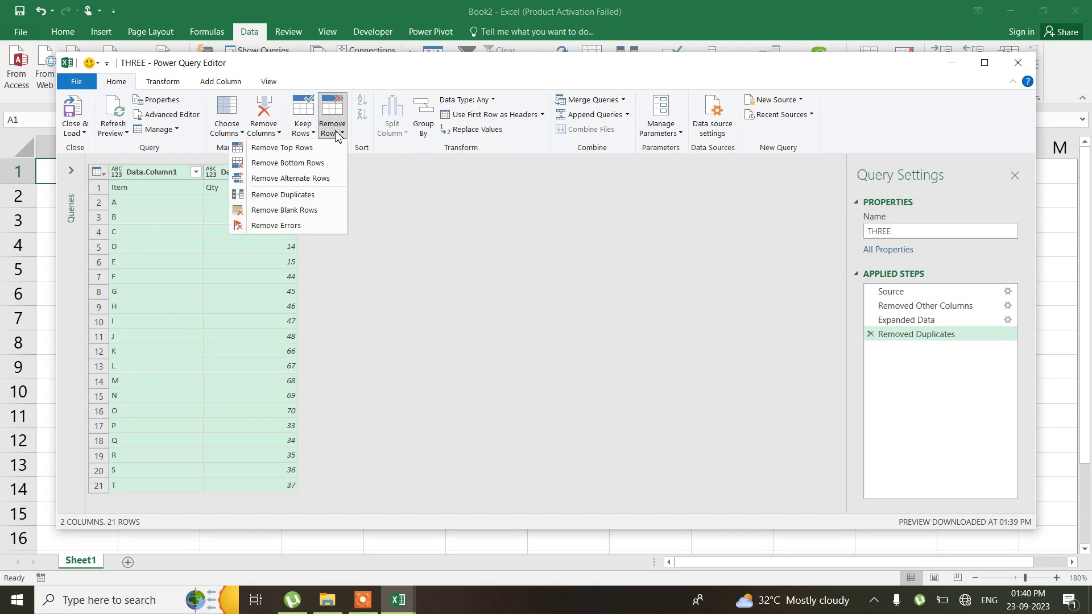
left_click(418, 207)
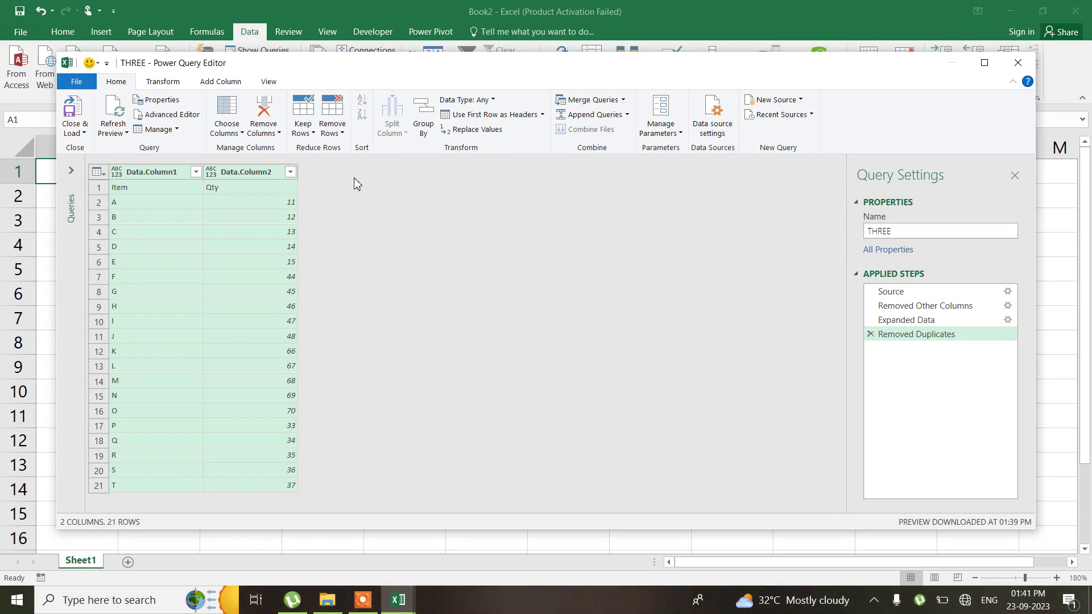
left_click(178, 129)
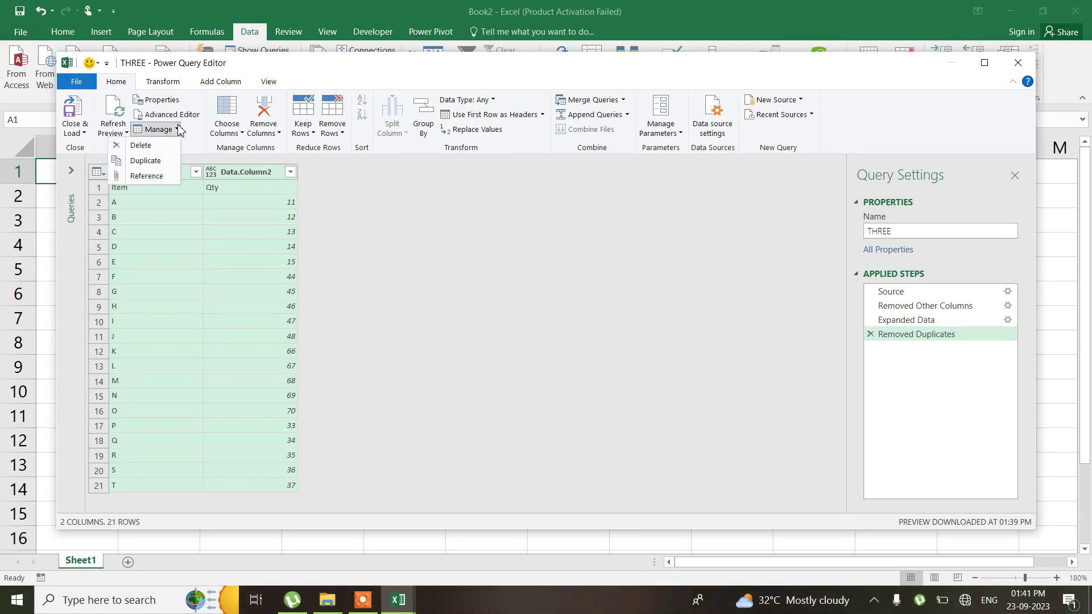
left_click(468, 274)
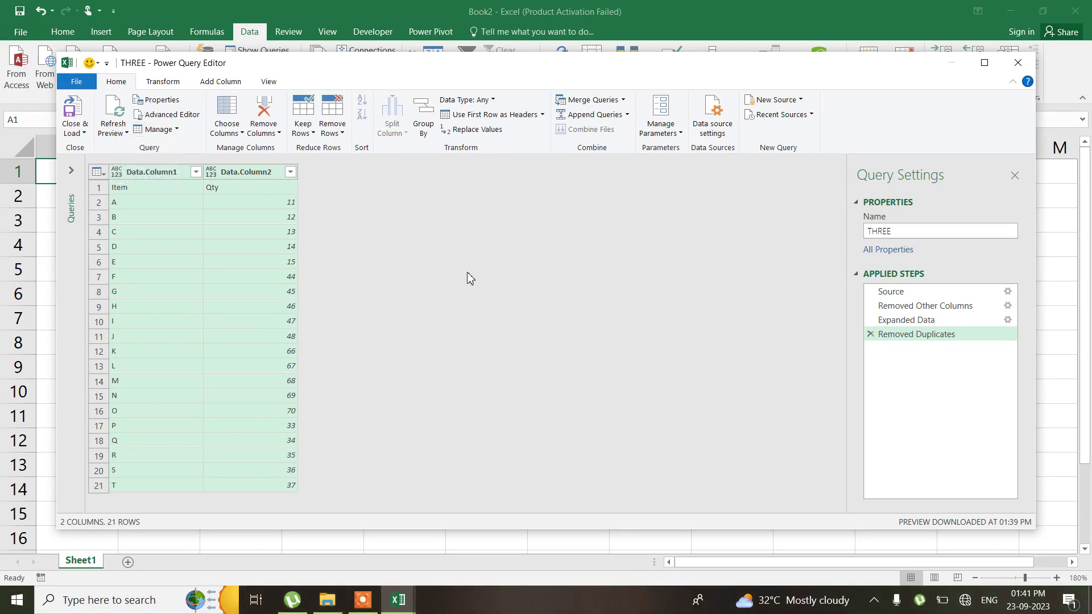
left_click(233, 134)
left_click(417, 221)
left_click(313, 134)
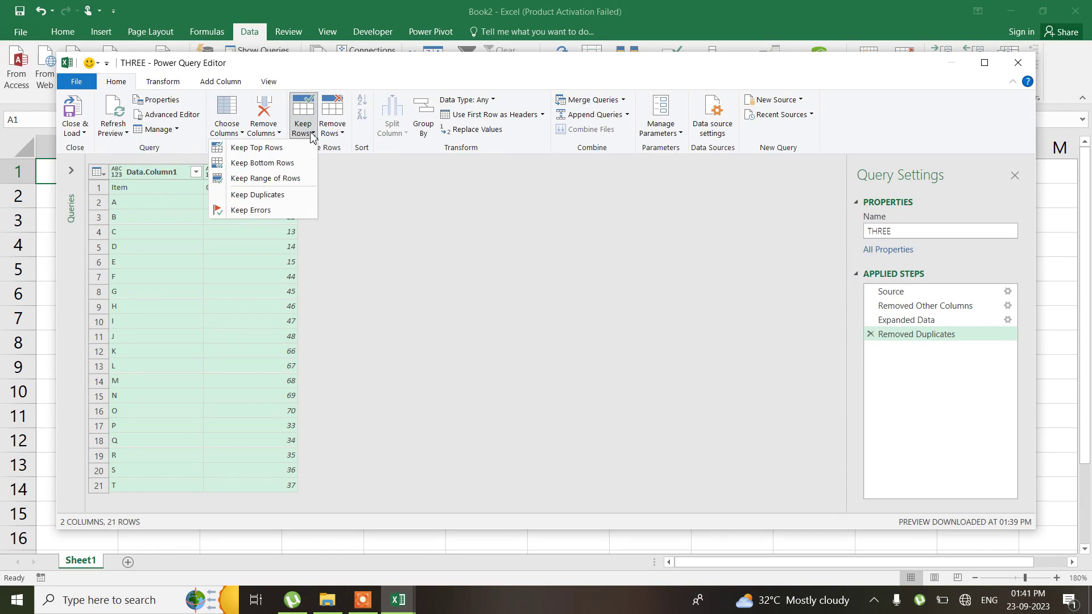
left_click(376, 203)
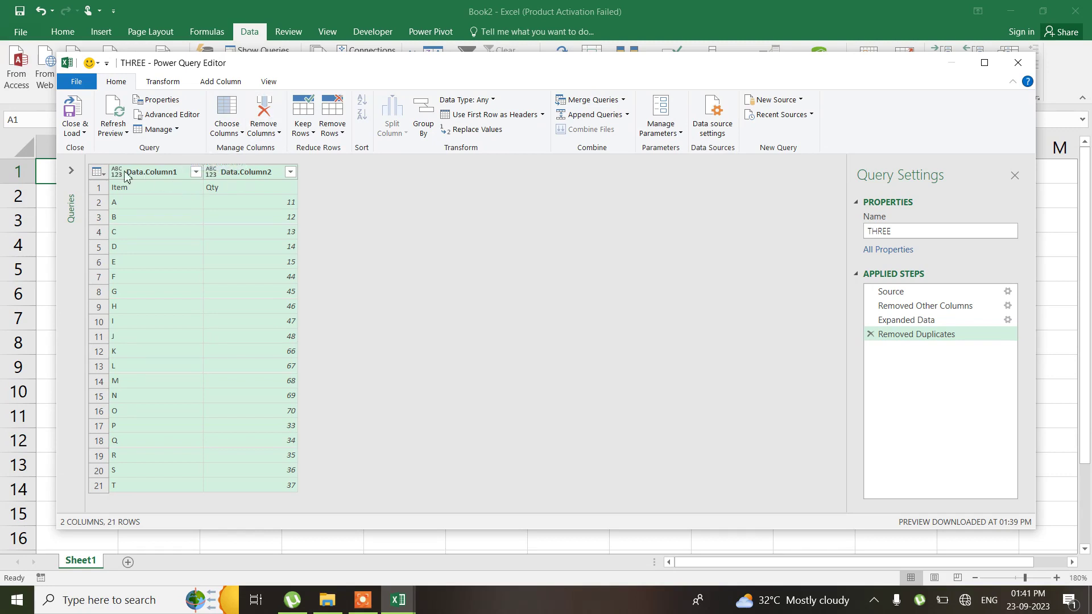
left_click(340, 137)
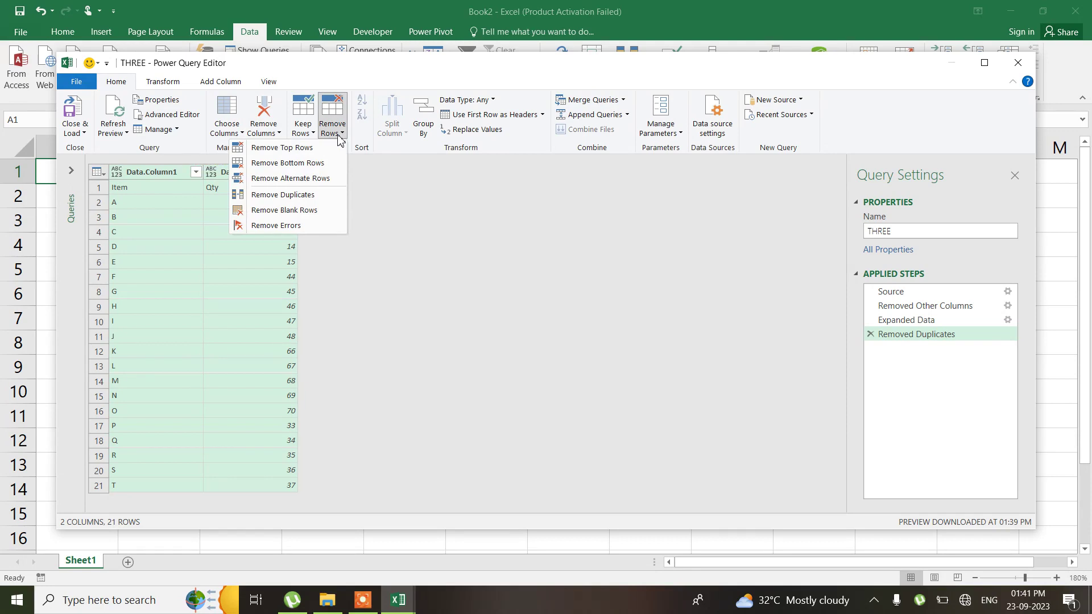
left_click(293, 149)
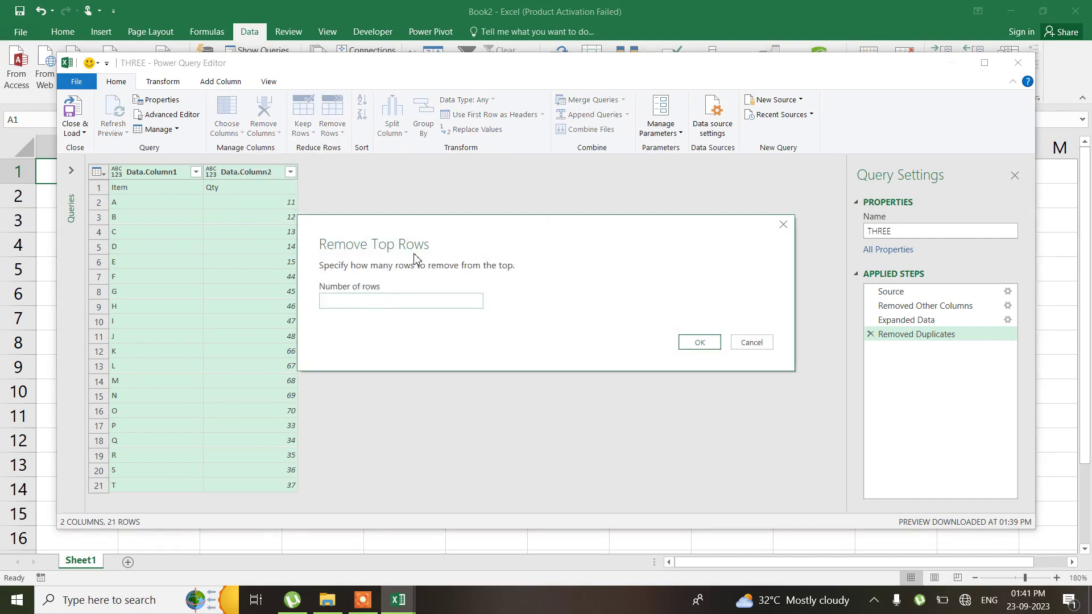
left_click(762, 343)
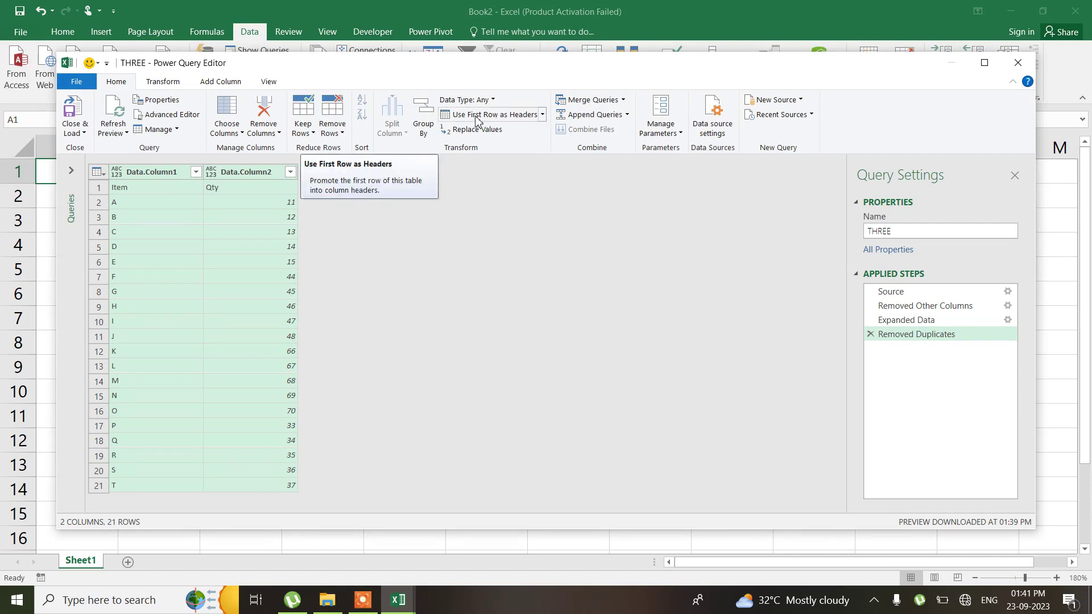
Promote the first row of the query to column headers, and close and load the result to the default destination
left_click(542, 116)
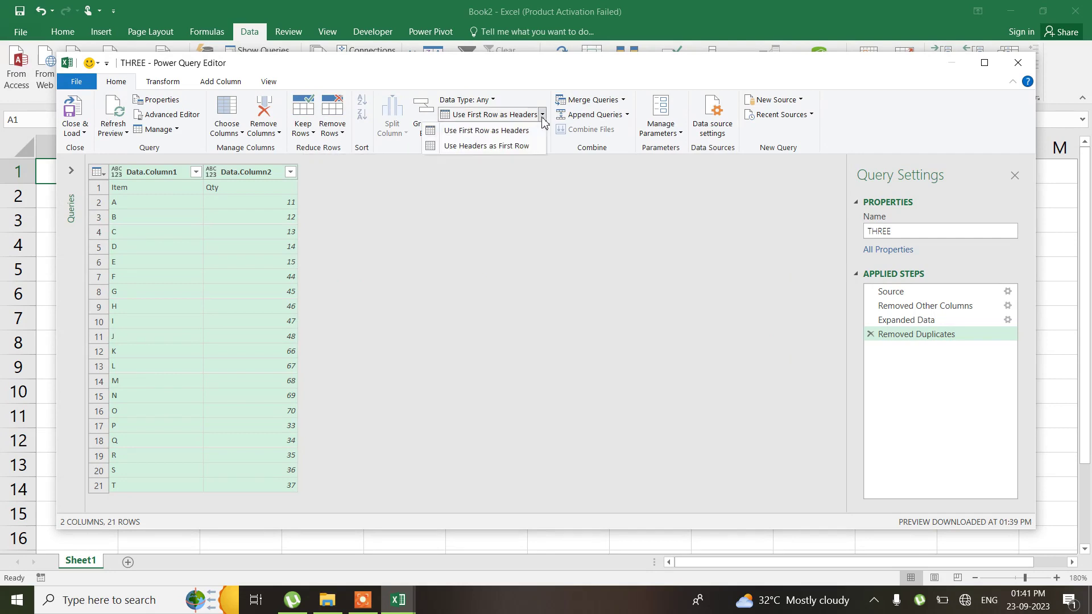
left_click(505, 131)
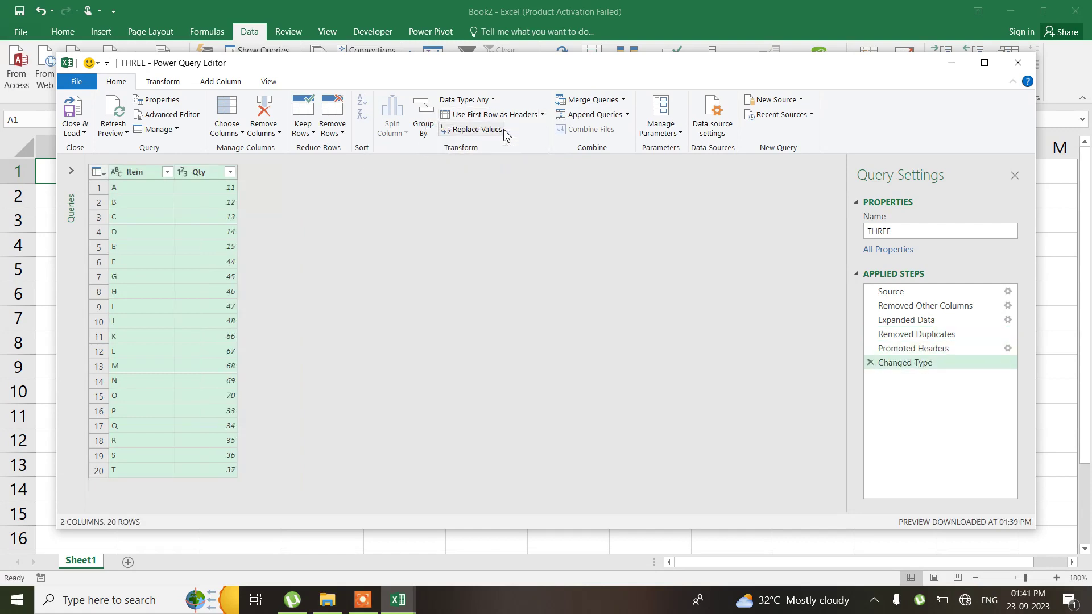
left_click(79, 133)
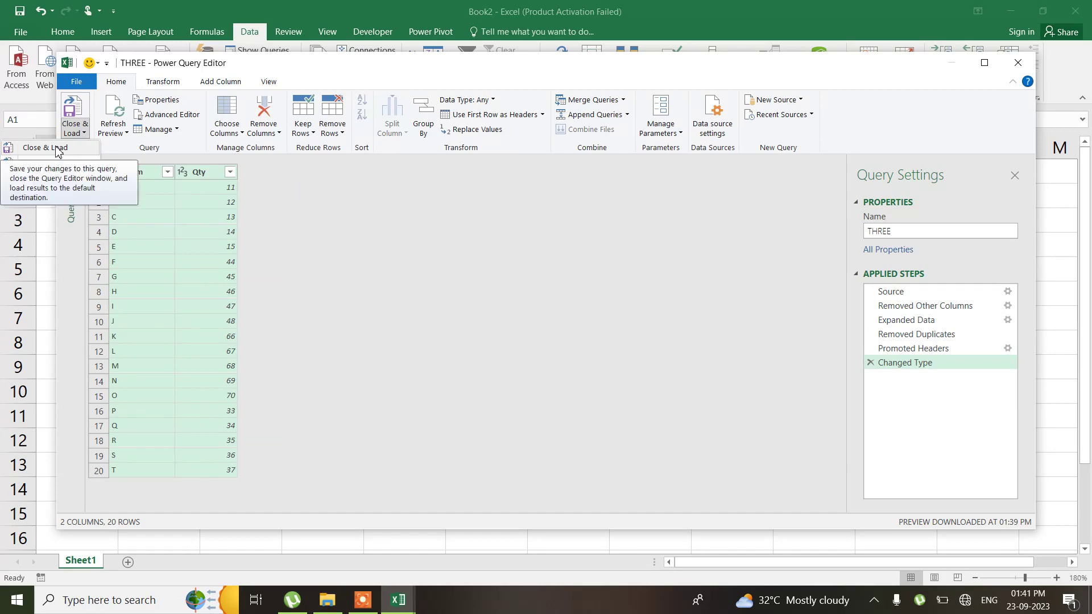
left_click(56, 148)
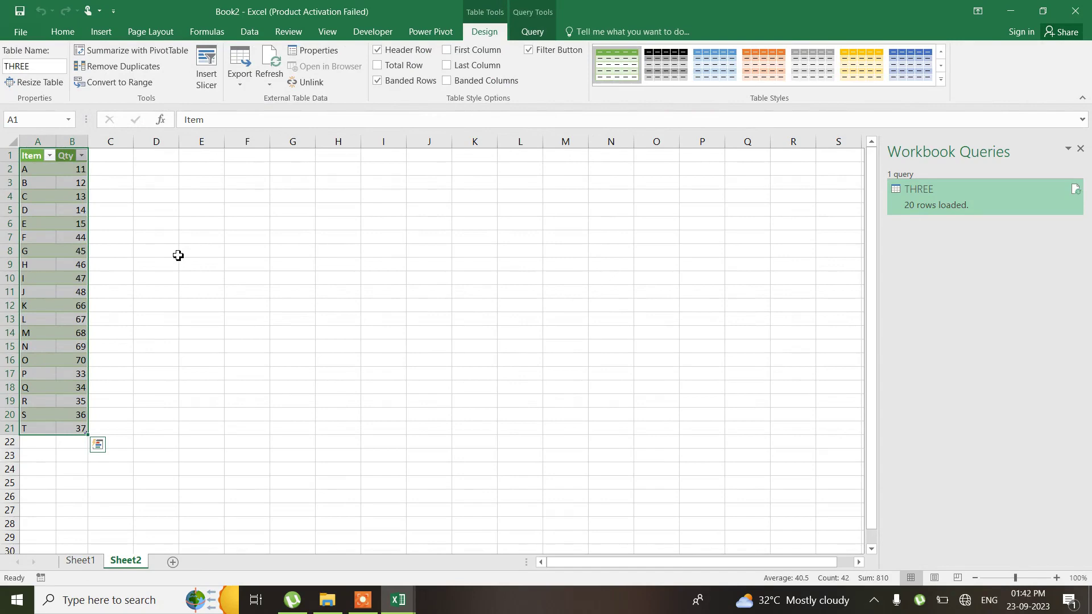
Widen column F on Sheet2 to about three times its default width
left_click(82, 561)
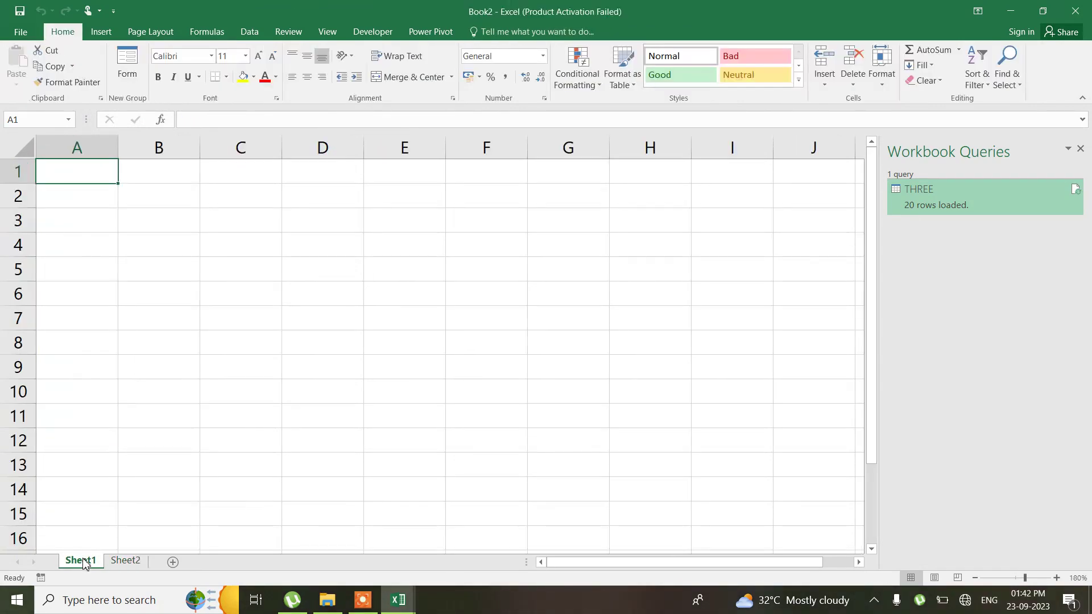
left_click(122, 562)
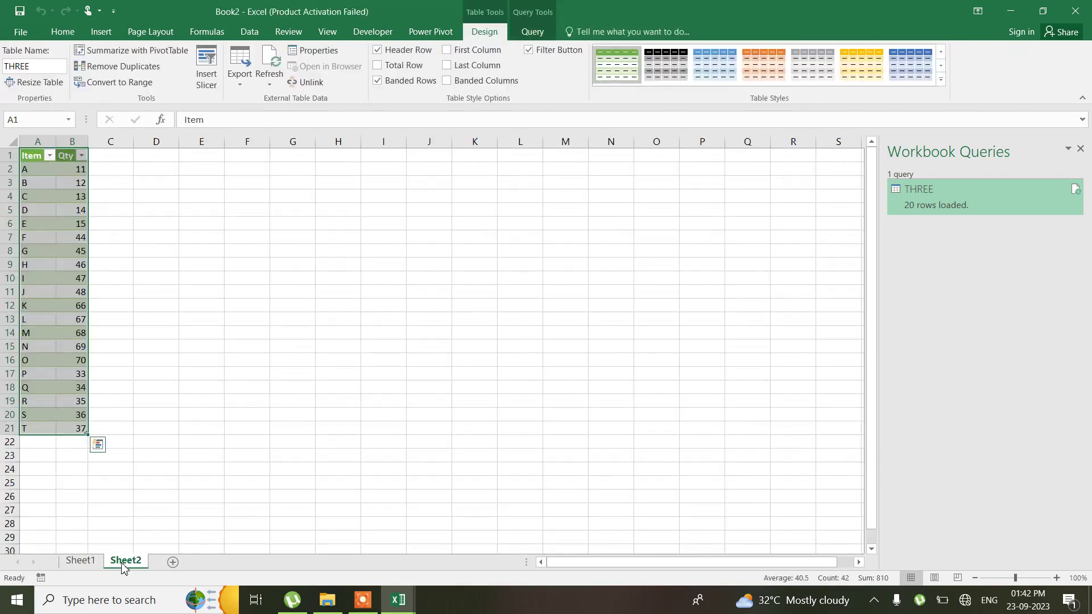
left_click(249, 319)
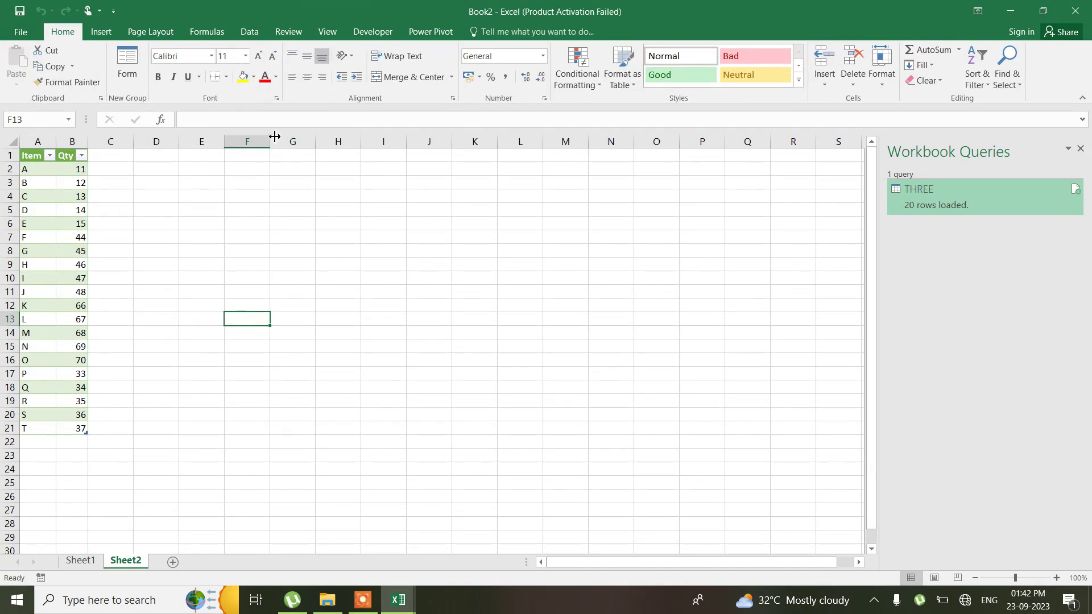
left_click_drag(270, 141, 375, 141)
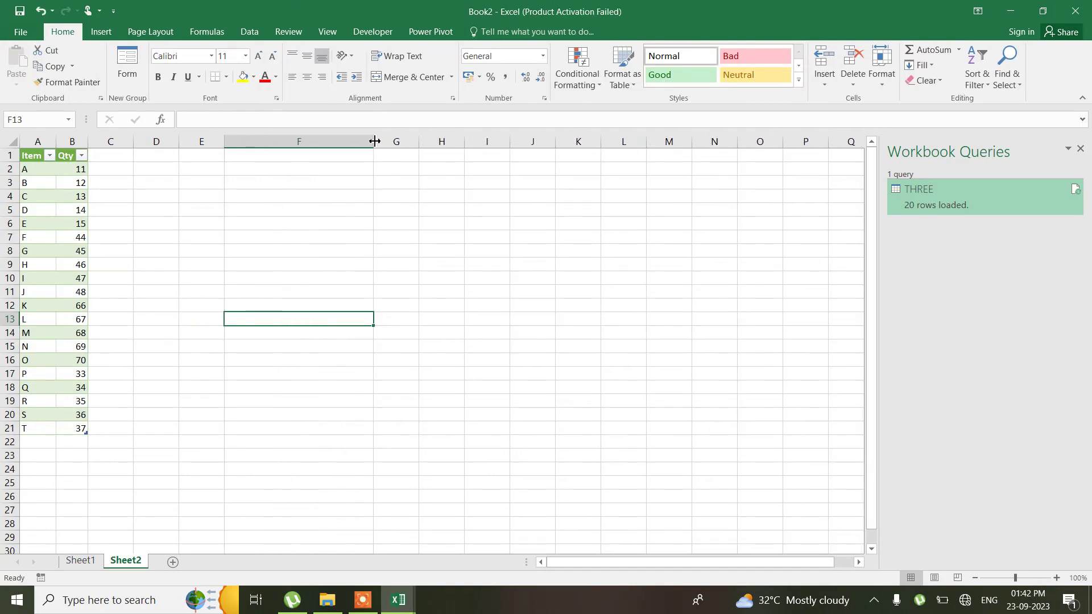
Open Notepad, write the note "DATE >" in a blank document, and switch back to the Excel workbook
key("super")
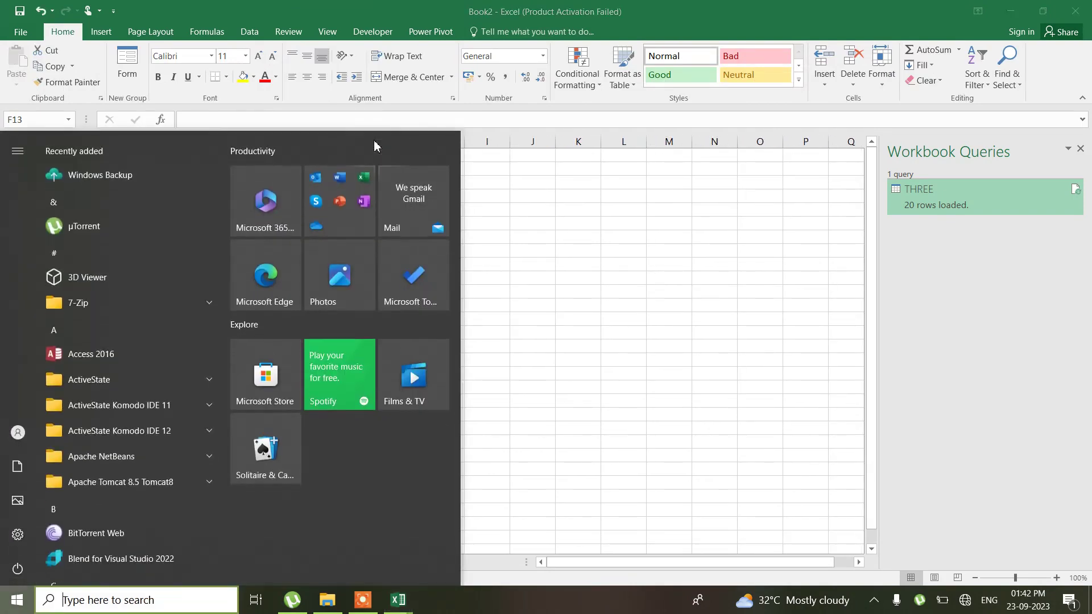
type("NO")
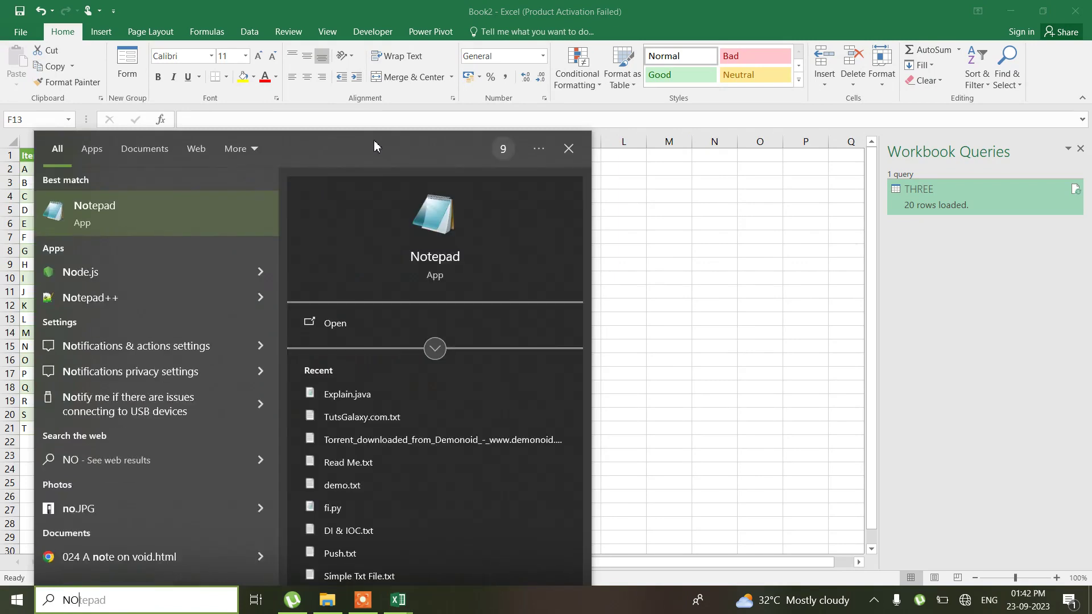
key("Return")
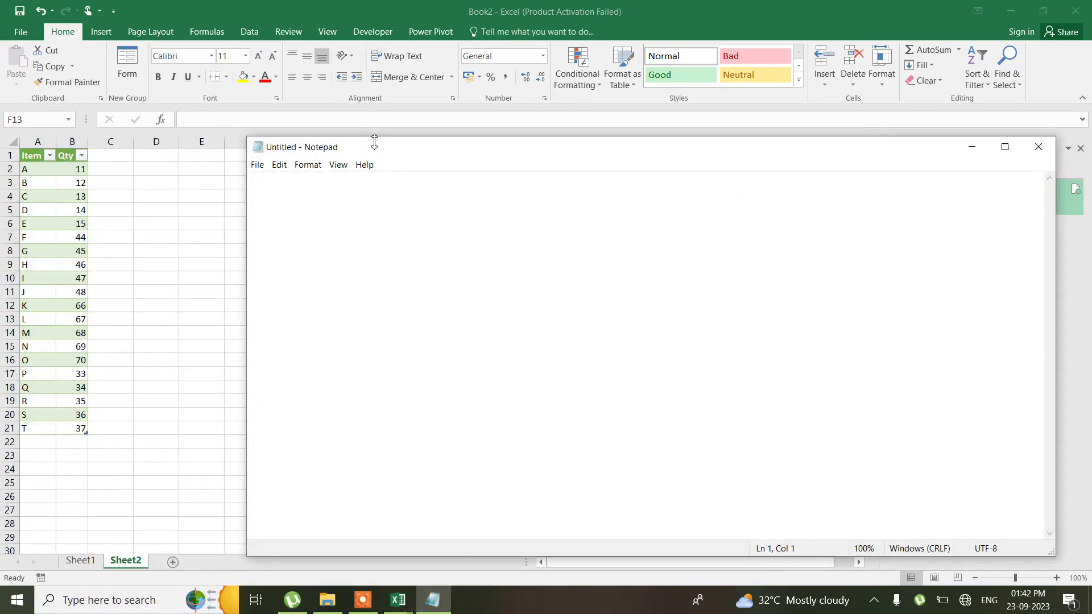
type("DATE")
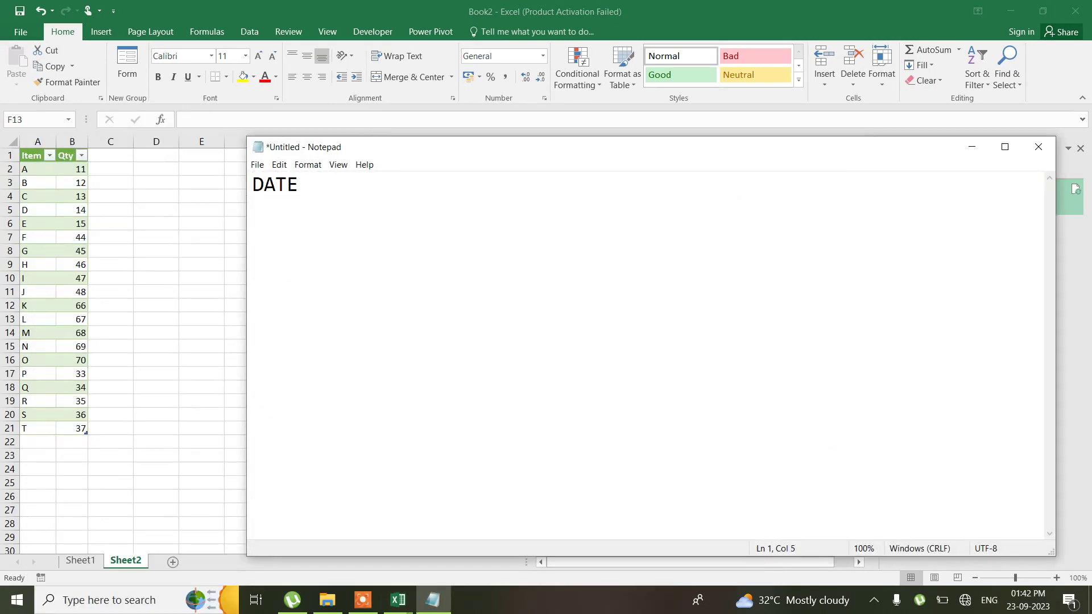
type(" >")
left_click(256, 36)
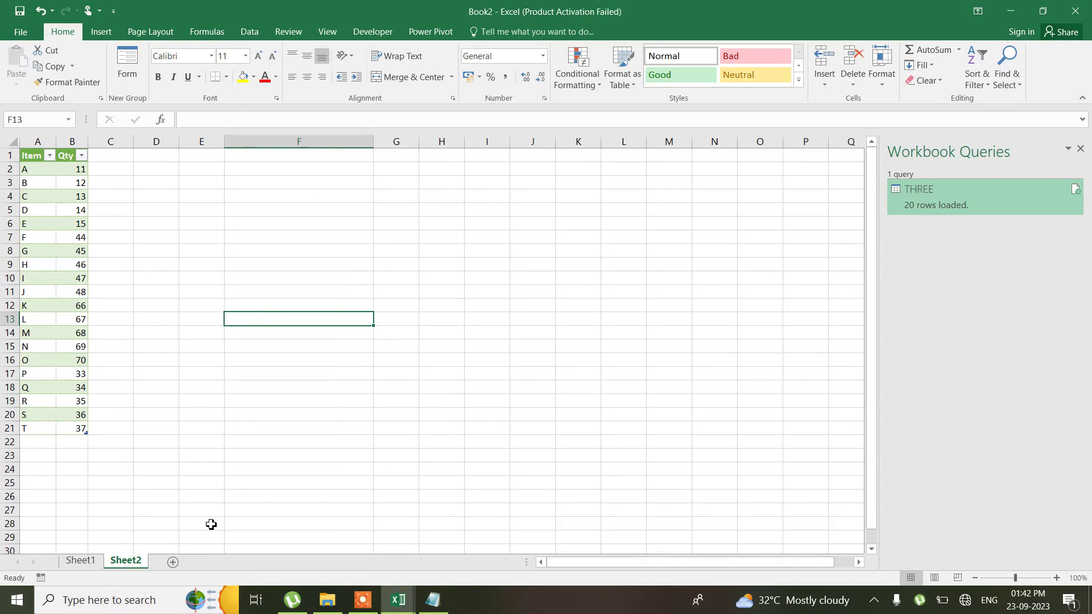
Add a new worksheet to the workbook and start a new query that imports the workbook MASTER SHEET.xlsx
left_click(172, 563)
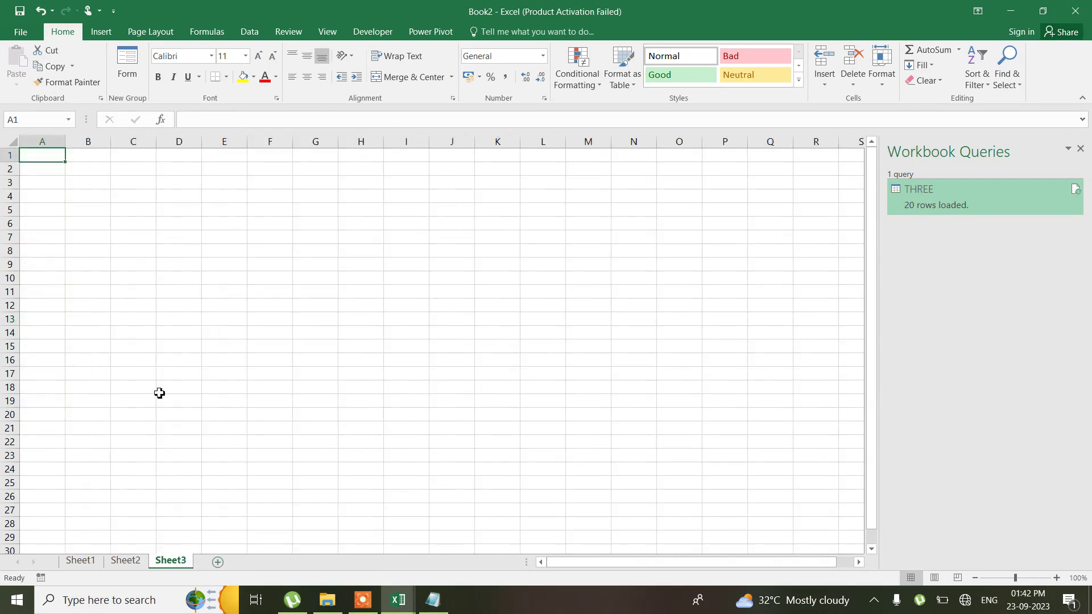
left_click(250, 32)
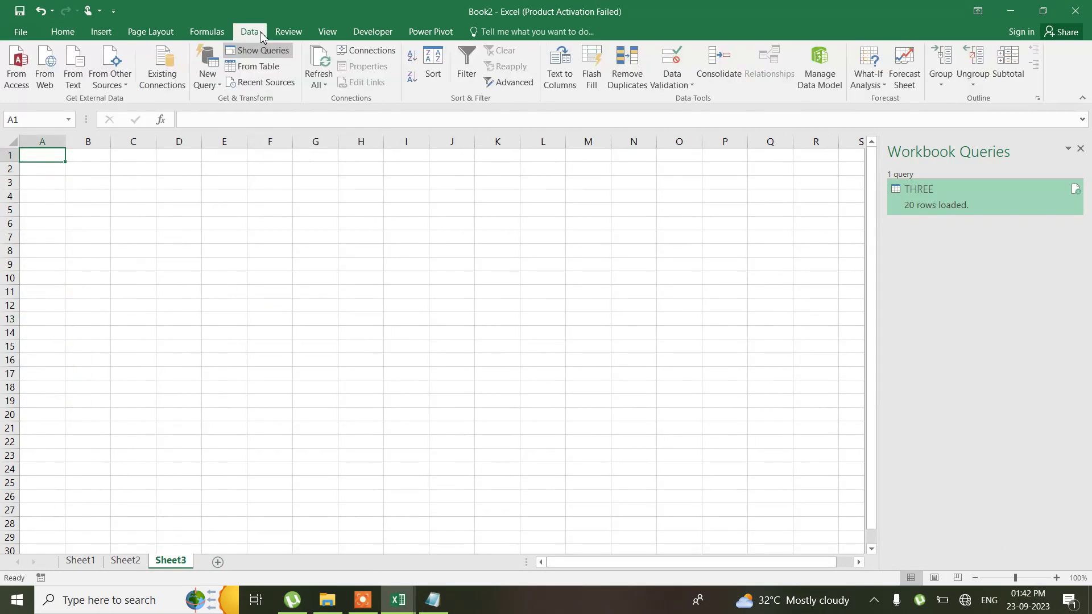
left_click(210, 83)
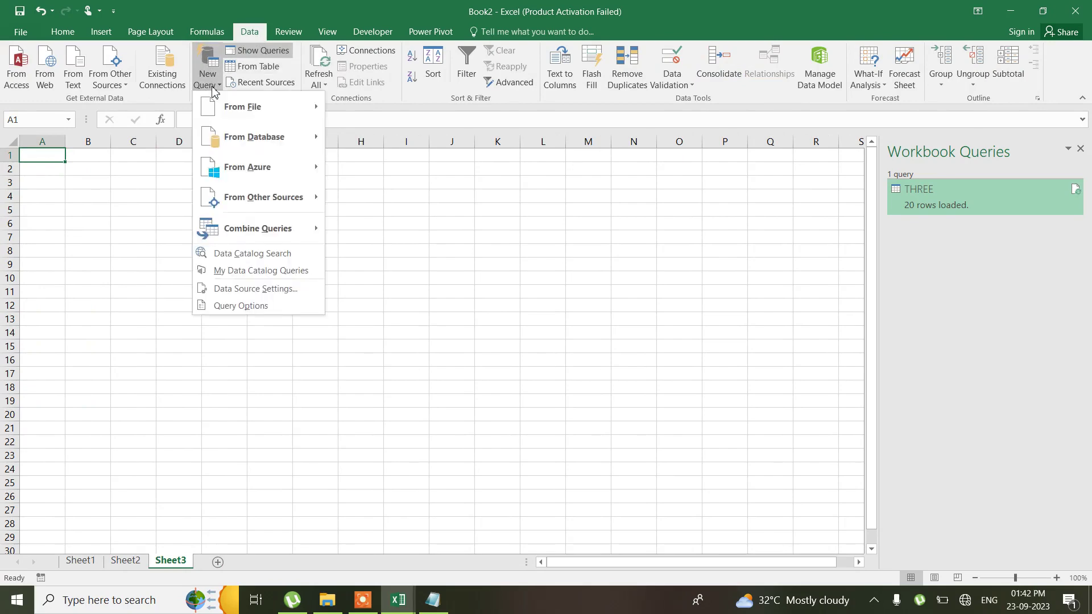
mouse_move(257, 114)
left_click(364, 108)
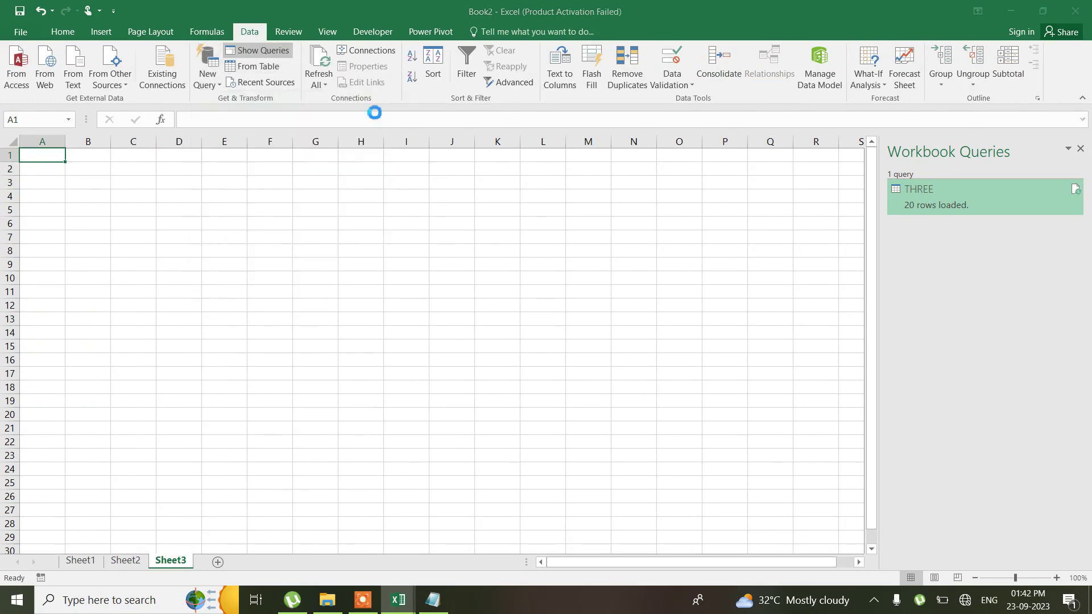
left_click(208, 181)
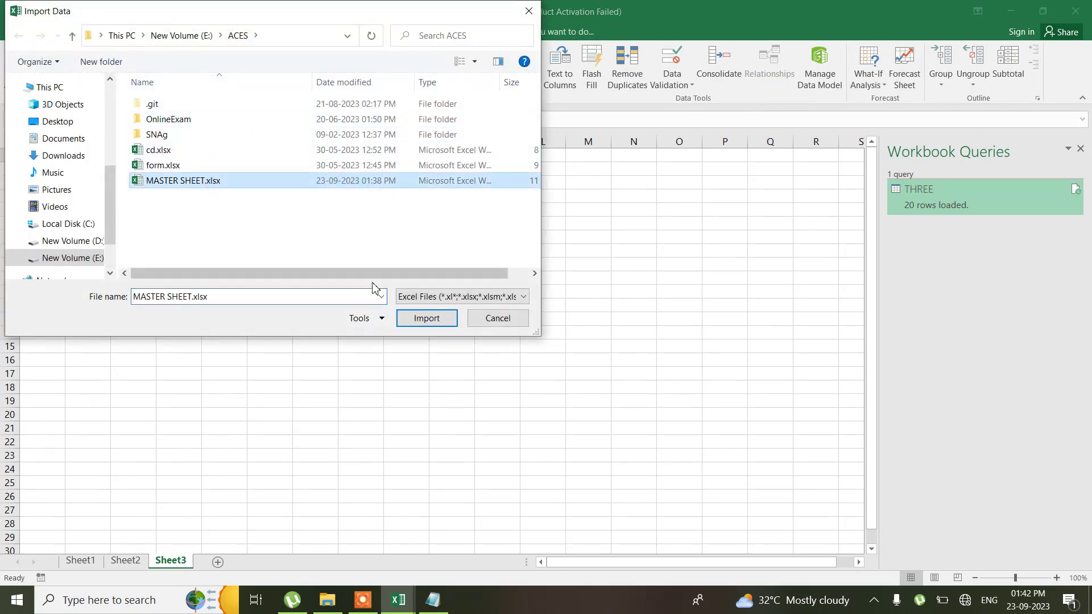
left_click(425, 318)
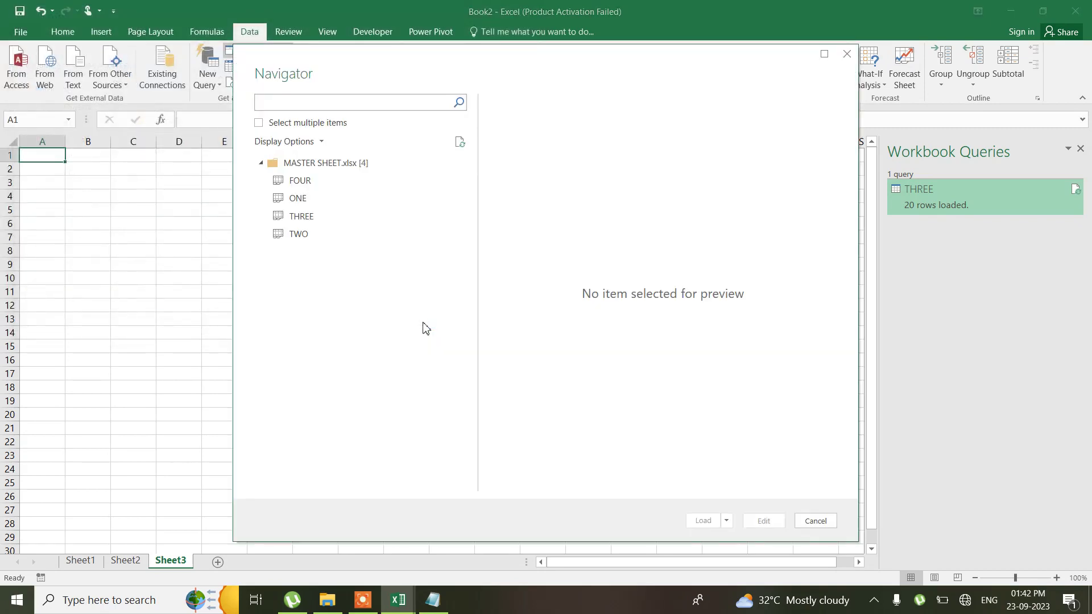
Open sheet TWO for editing in the Power Query Editor and delete every applied step after Source
left_click(302, 238)
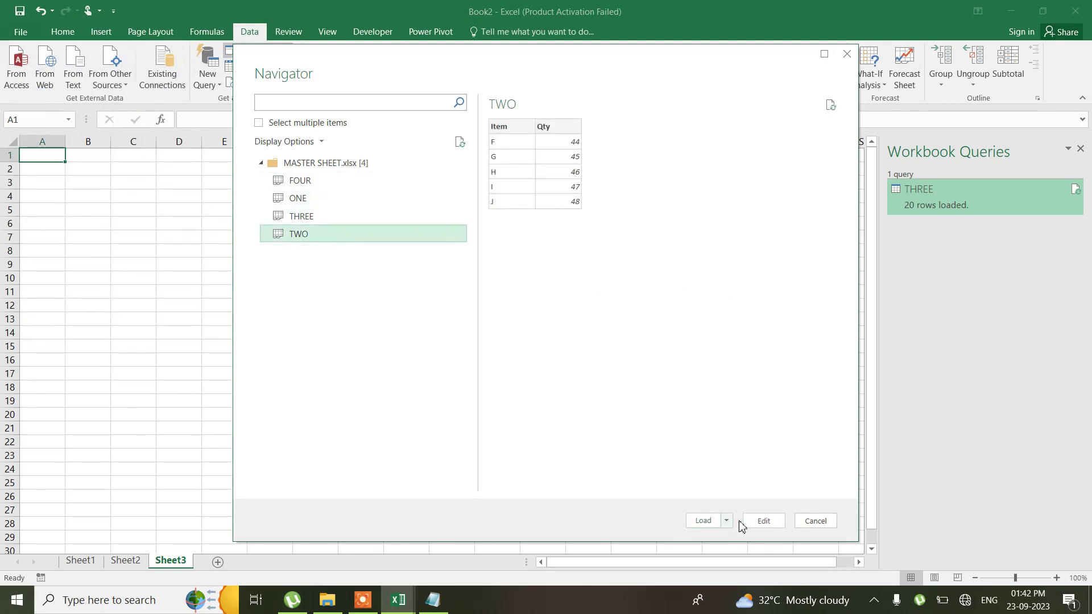
left_click(765, 521)
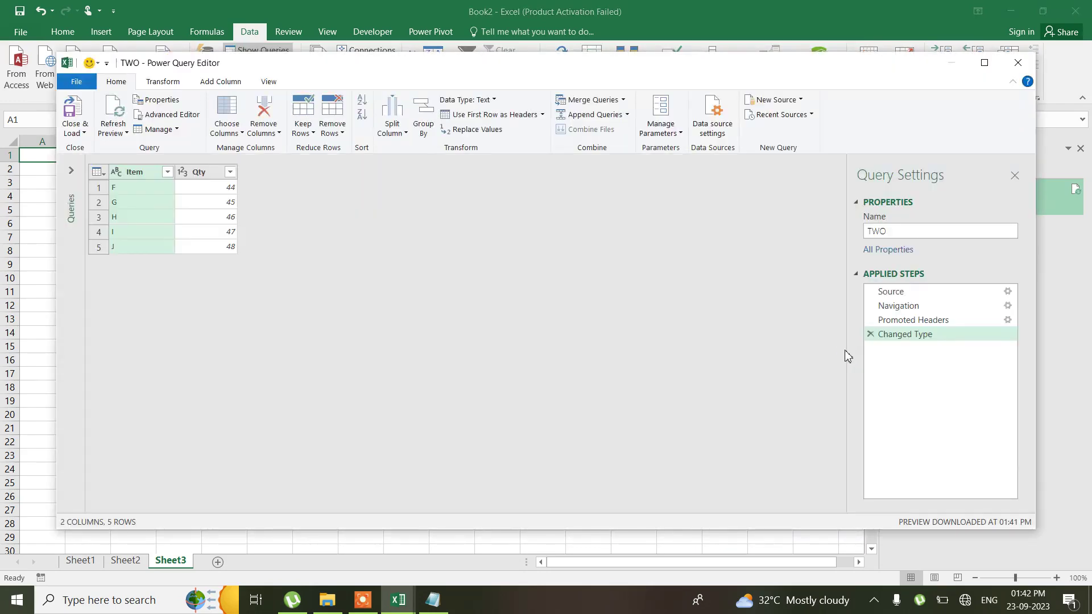
left_click(871, 334)
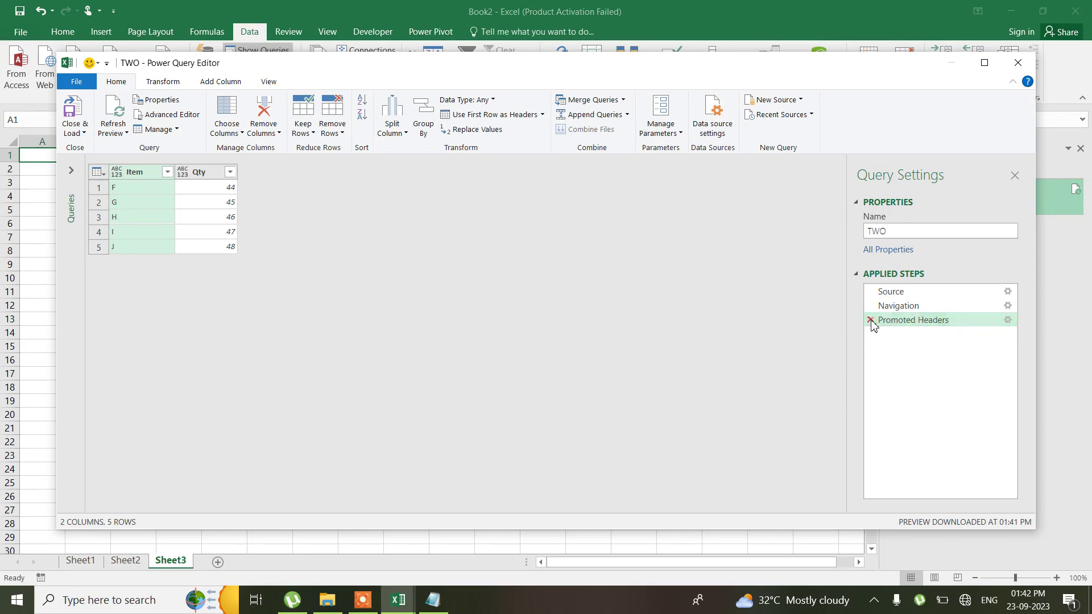
left_click(870, 321)
left_click(871, 307)
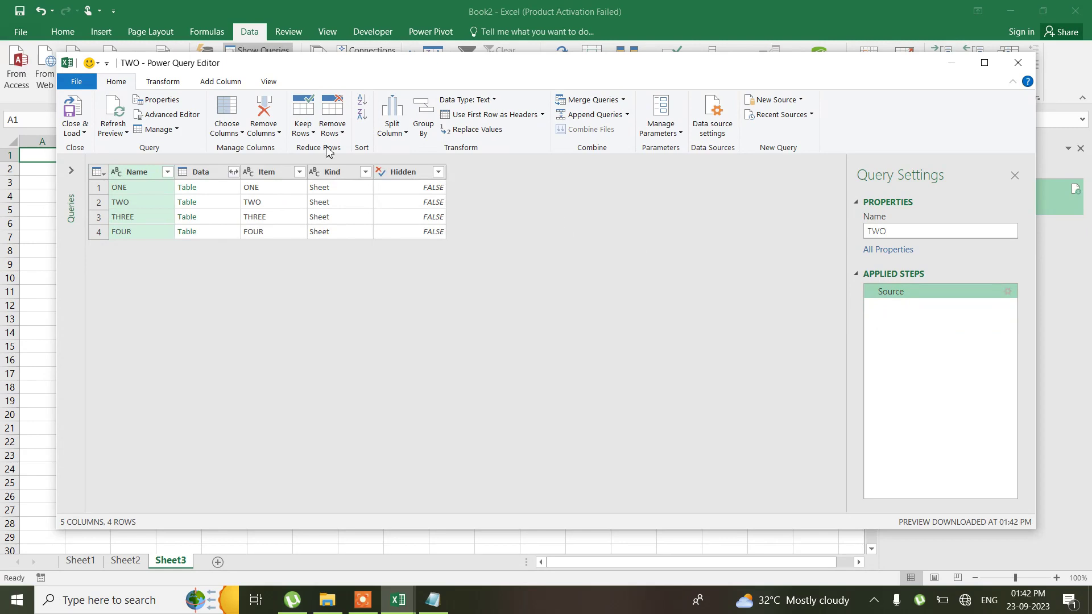
Remove all columns of the query except Data
left_click(205, 175)
right_click(206, 175)
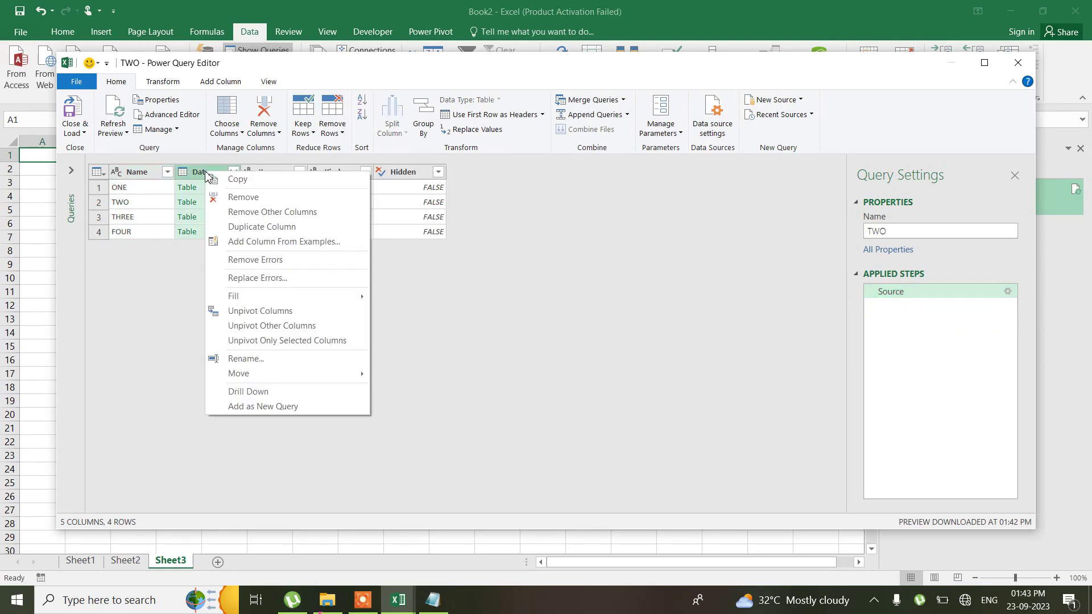
left_click(240, 211)
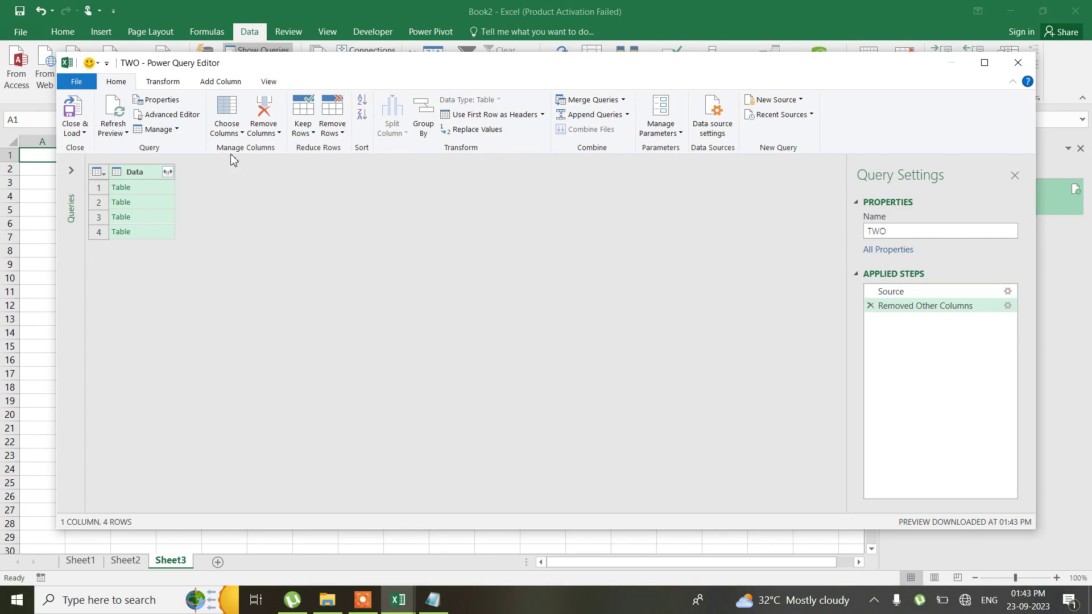
Expand the Data column into Column1 and Column2 with the original column name as prefix, and remove the duplicate rows
left_click(167, 174)
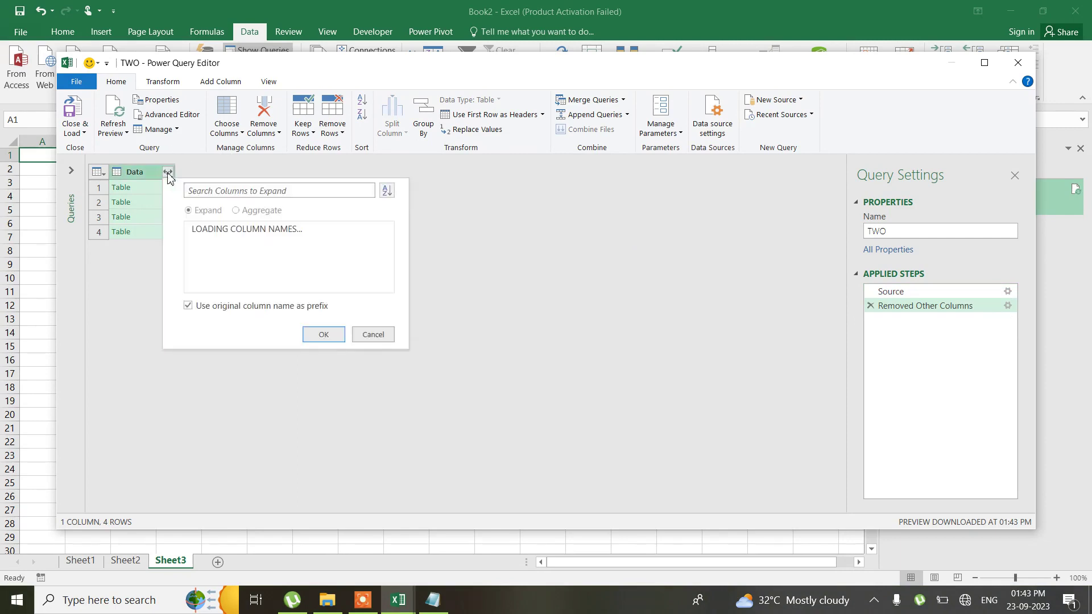
left_click(323, 355)
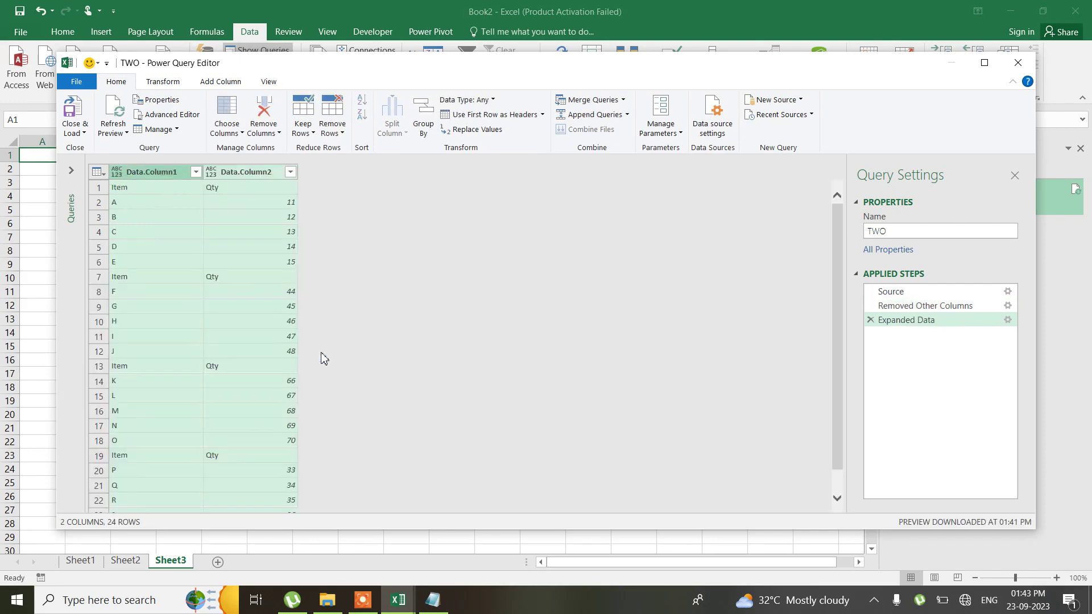
left_click(336, 131)
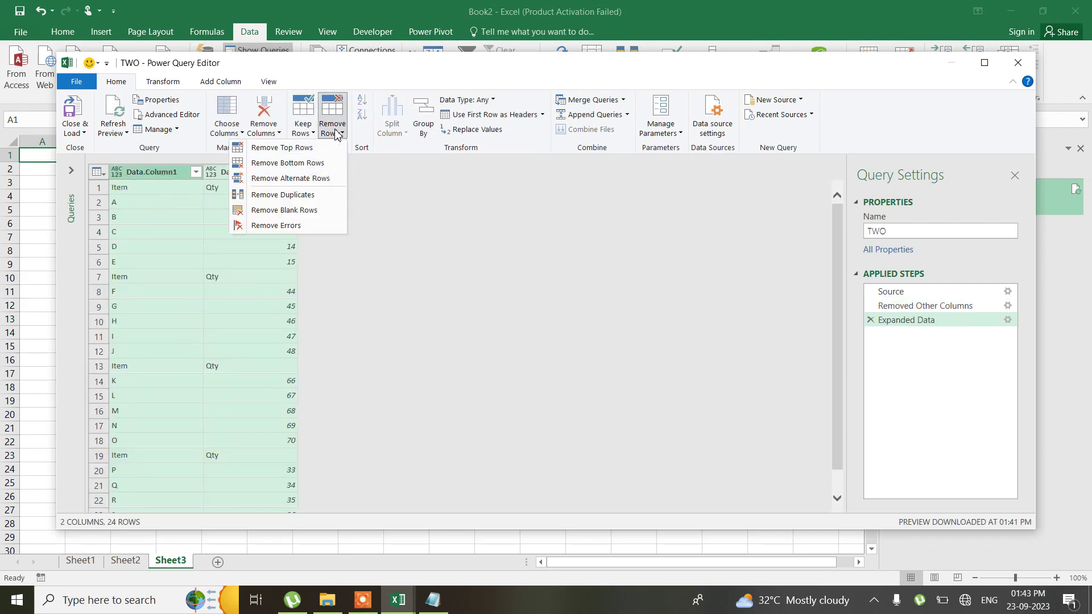
left_click(307, 195)
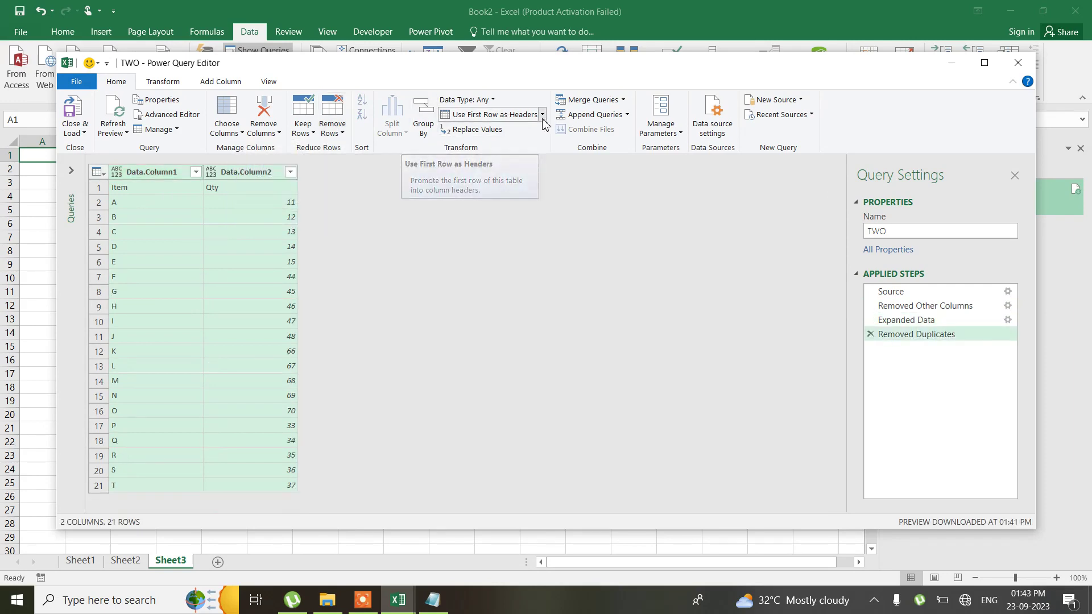
Start Windows Magnifier and set its zoom to 200% over the Power Query Editor
key("super")
type("MAG")
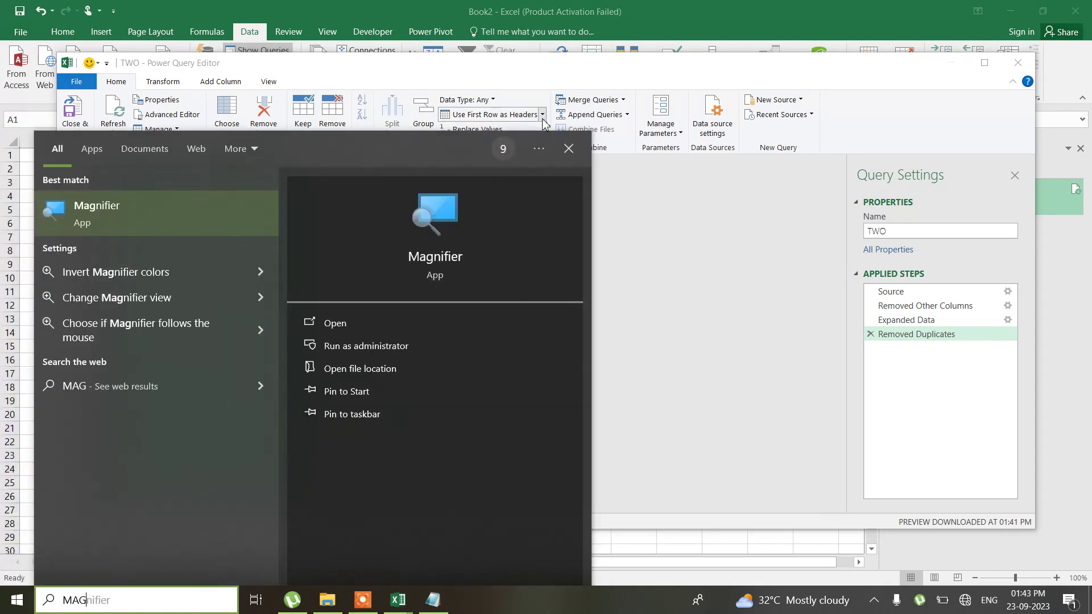
left_click(107, 212)
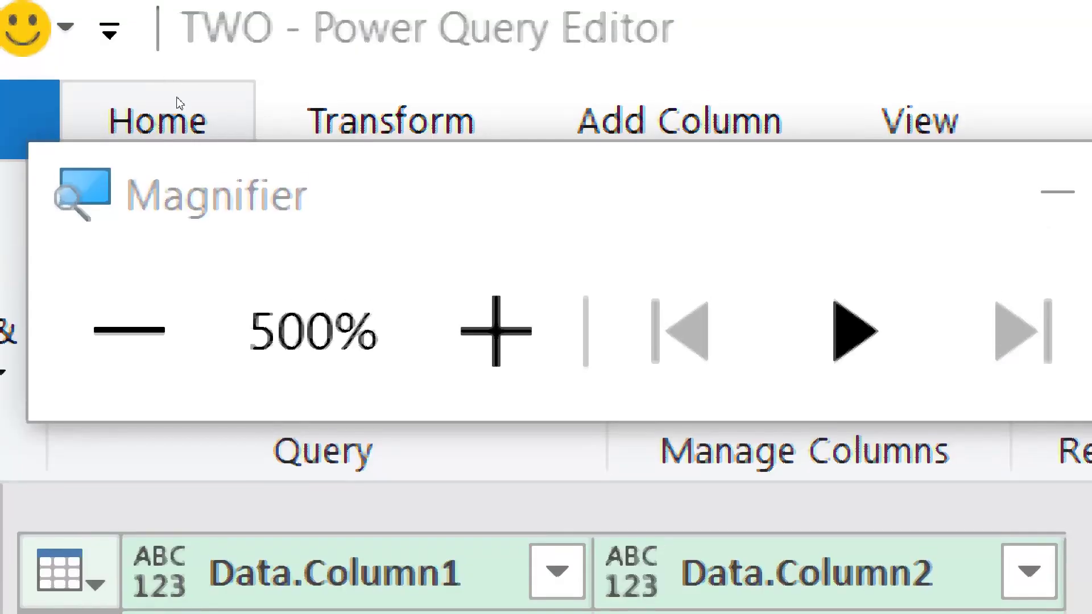
key("super+plus")
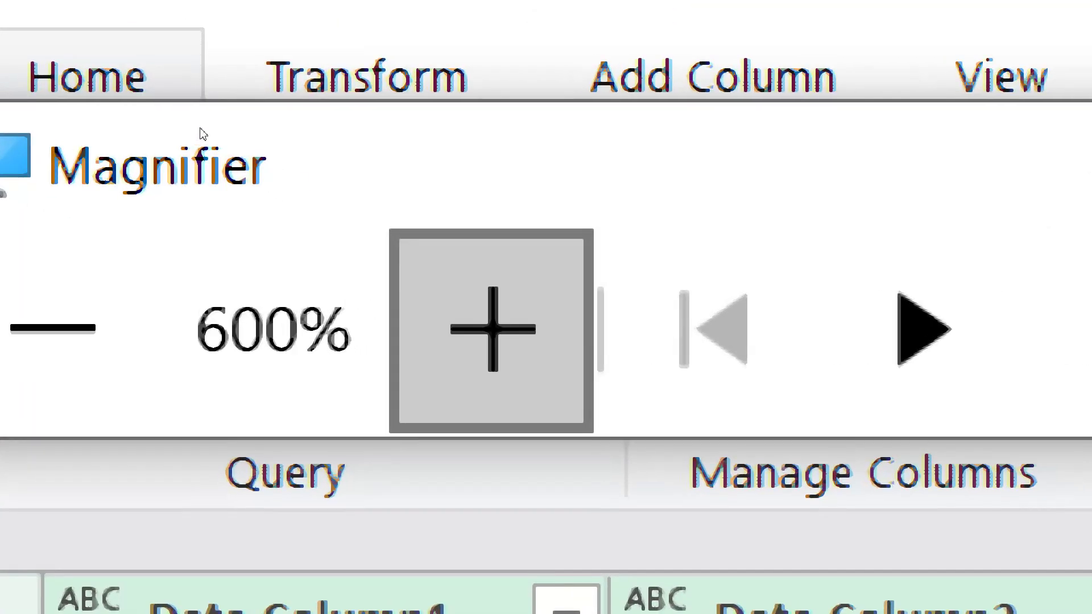
key("super+minus")
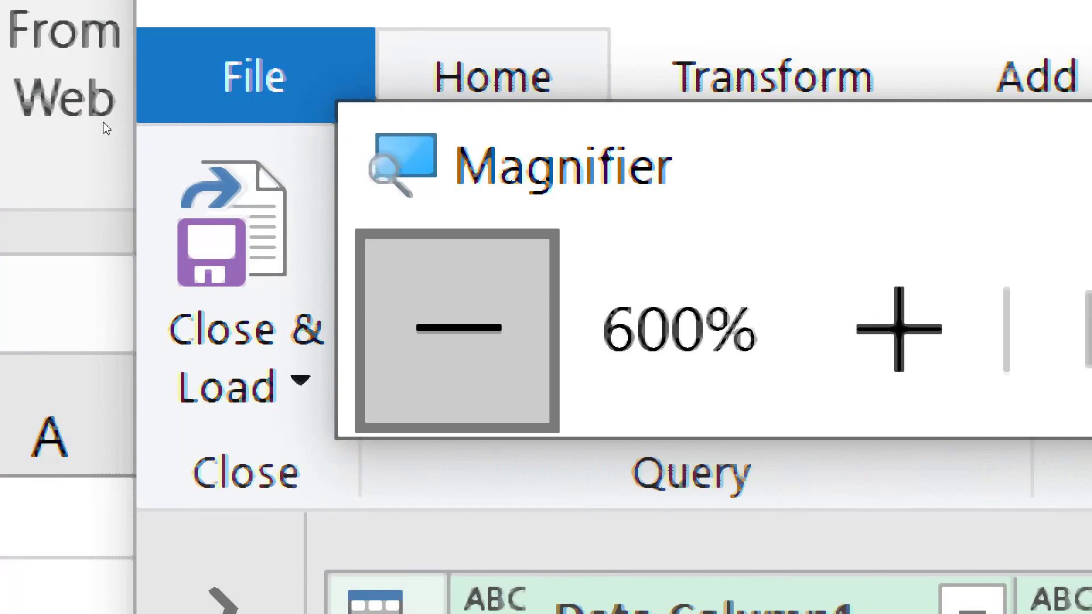
key("super+minus")
key("super+minus")
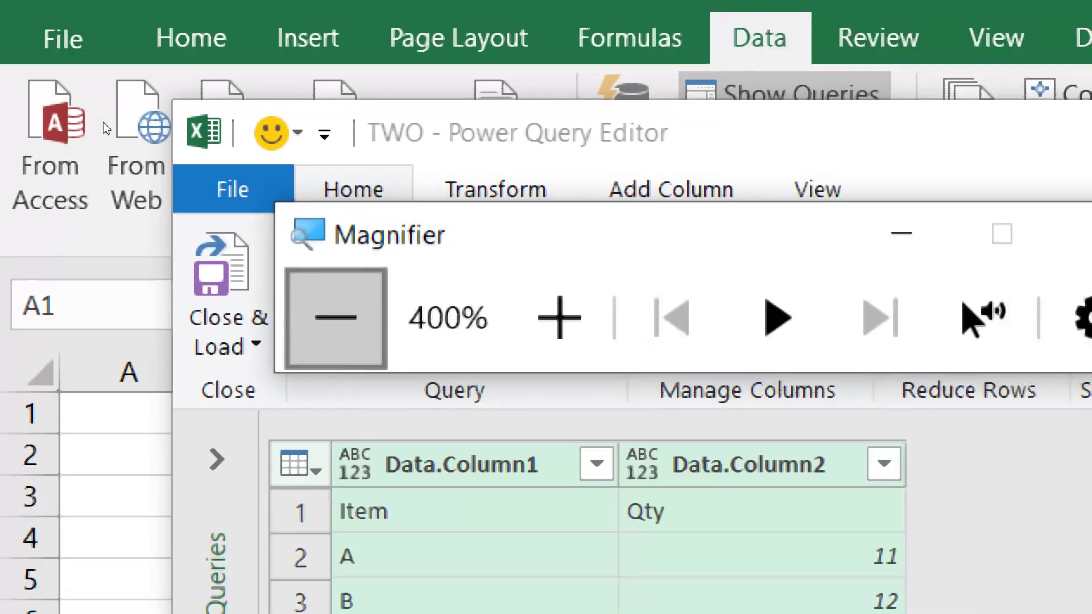
key("super+minus")
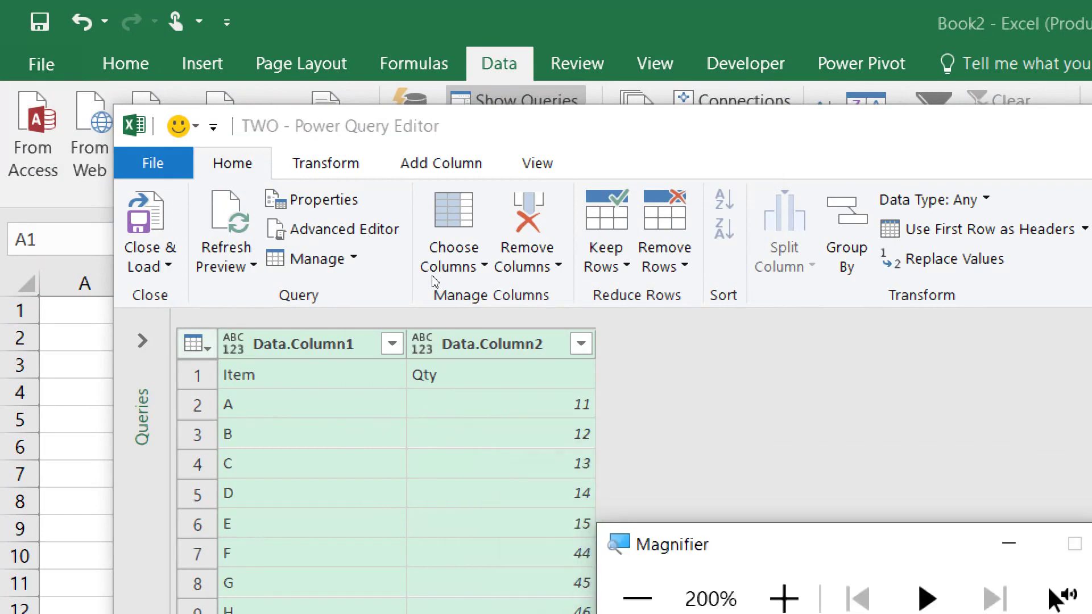
left_click(270, 132)
left_click(535, 262)
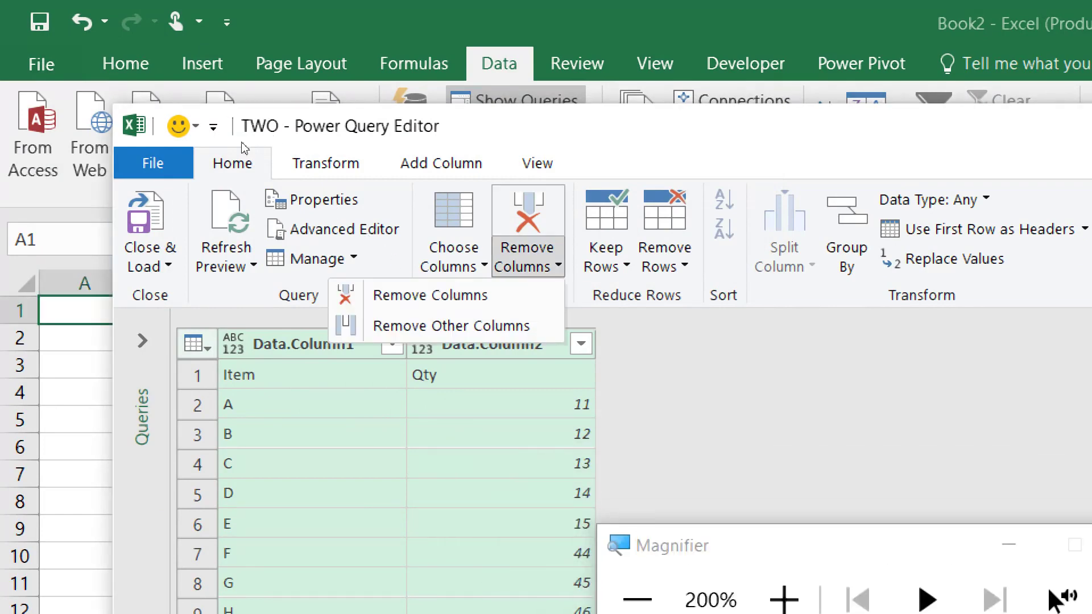
left_click(664, 261)
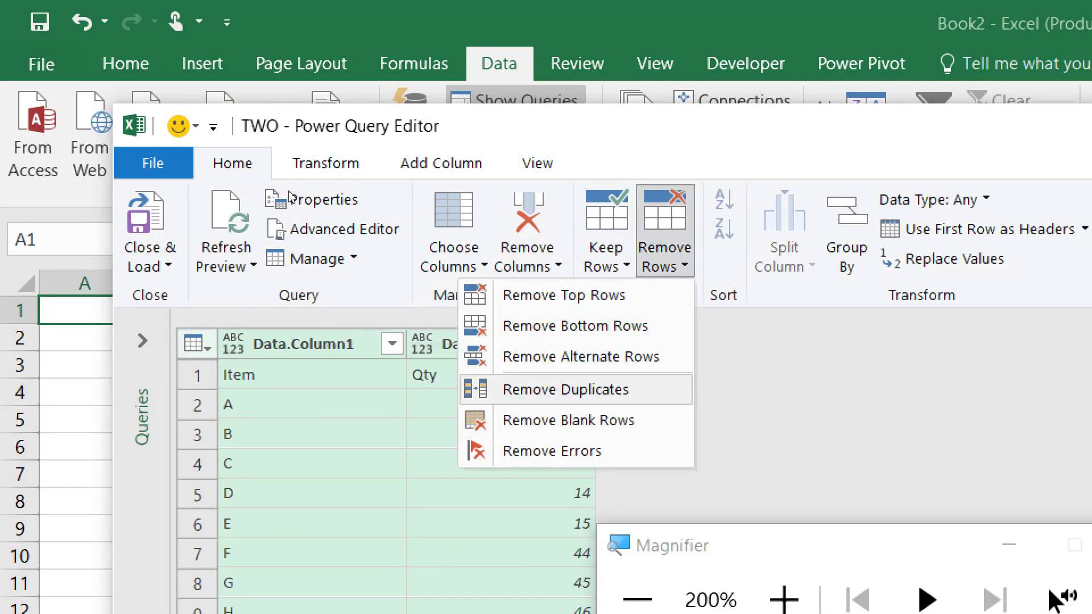
left_click(983, 401)
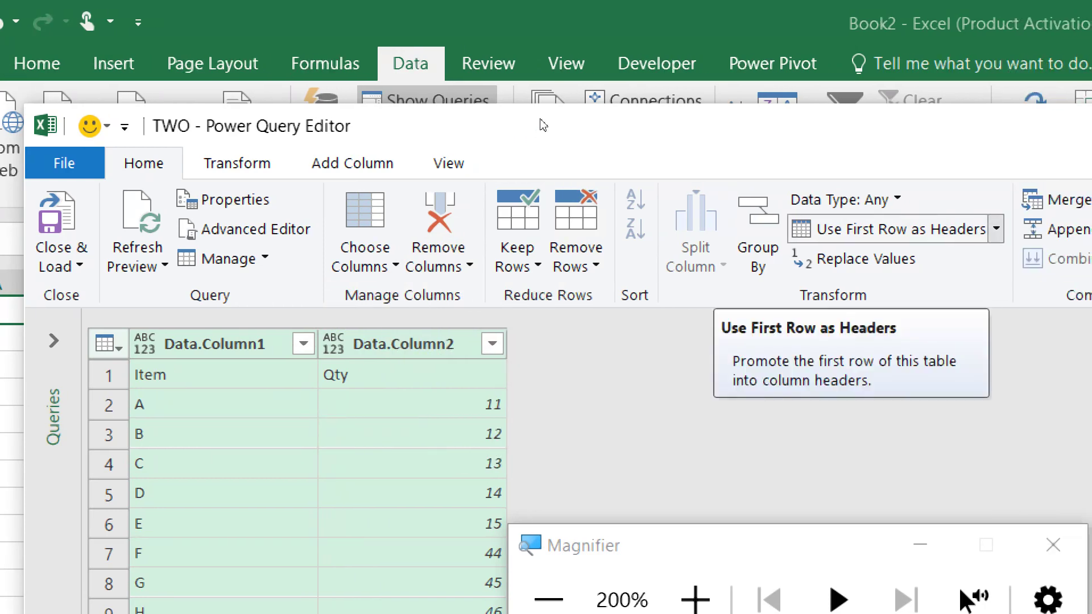
Promote the first row of the query to column headers and close Magnifier
left_click(995, 229)
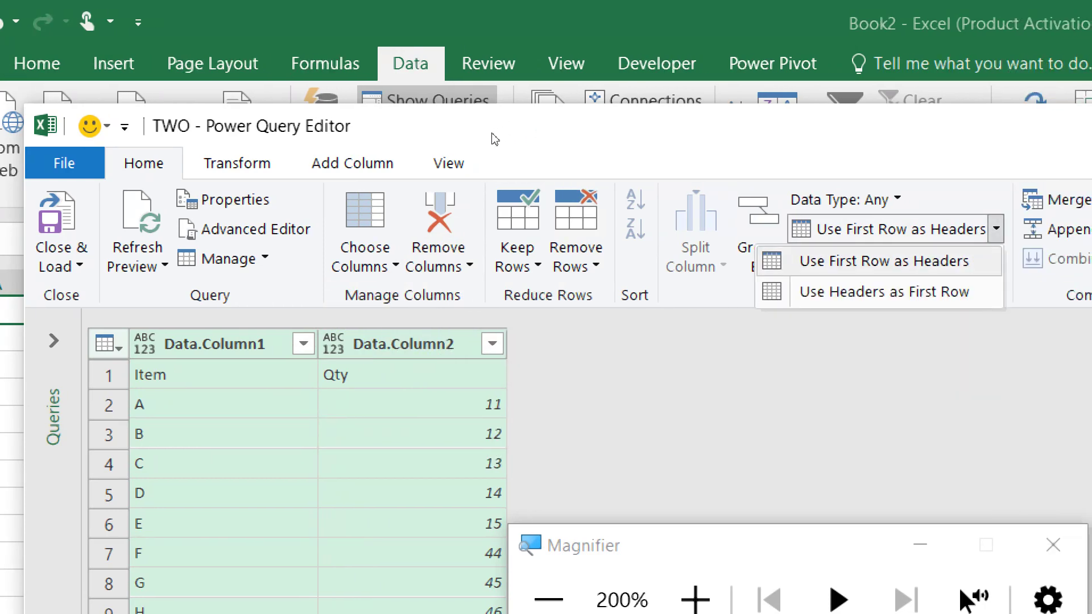
left_click(883, 260)
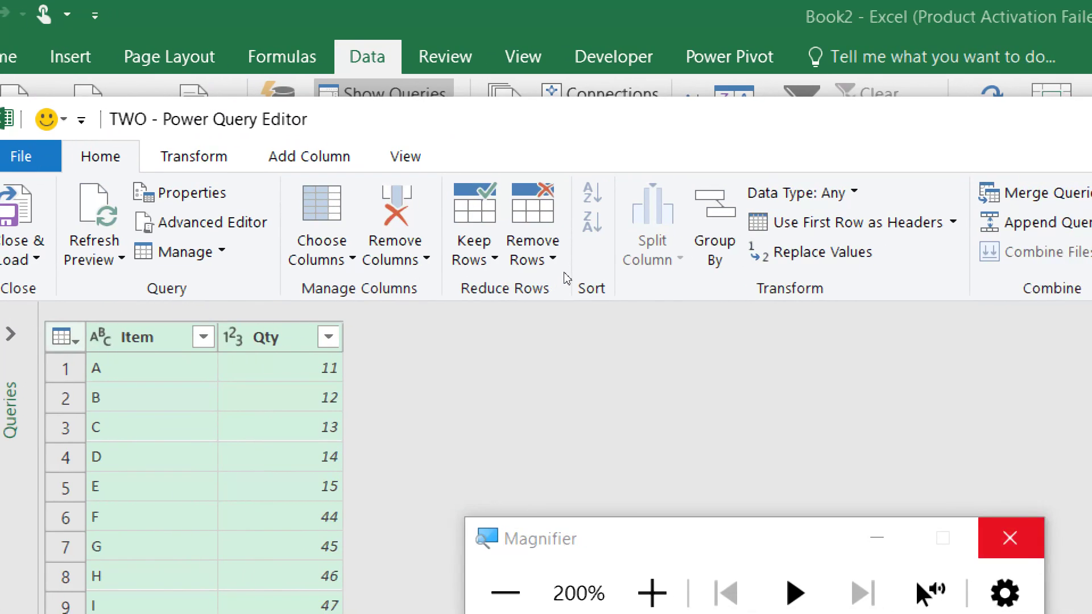
left_click(1010, 538)
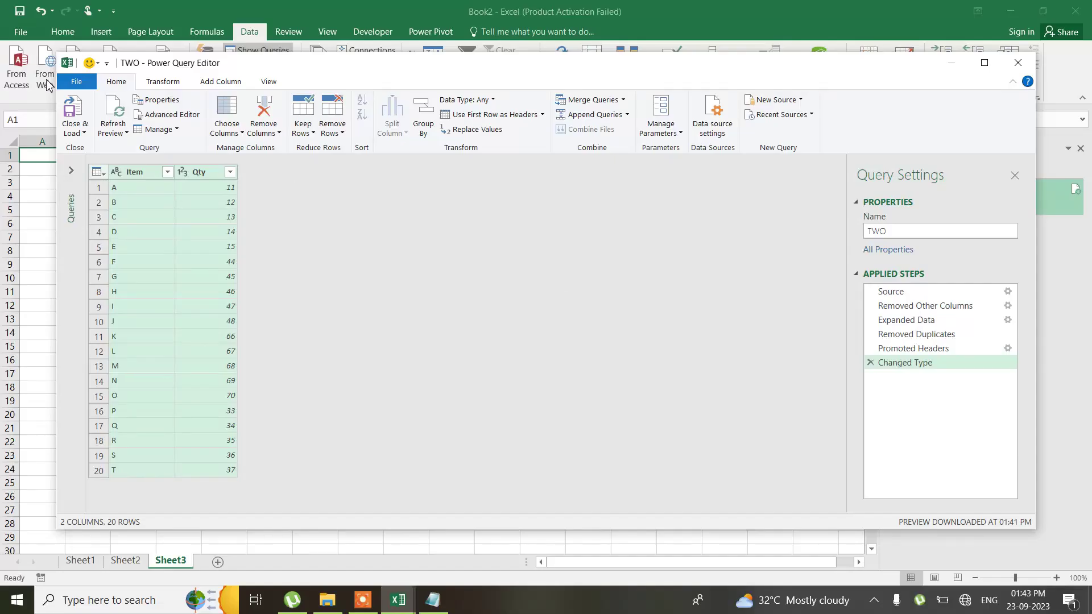
Close and load the TWO query to the default destination, and minimize both Excel workbooks to show the desktop
left_click(74, 130)
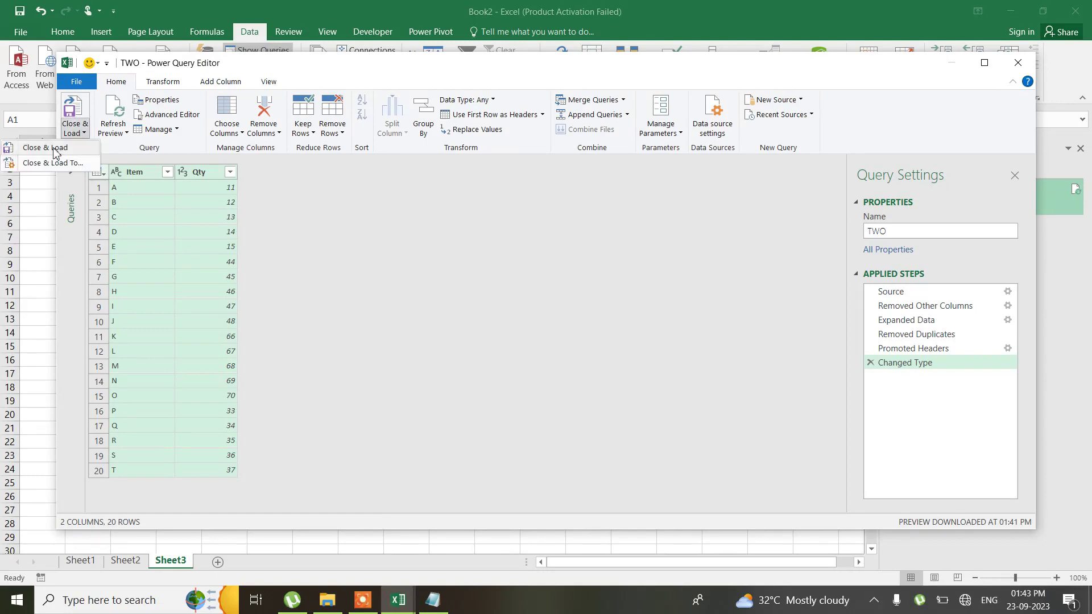
left_click(55, 149)
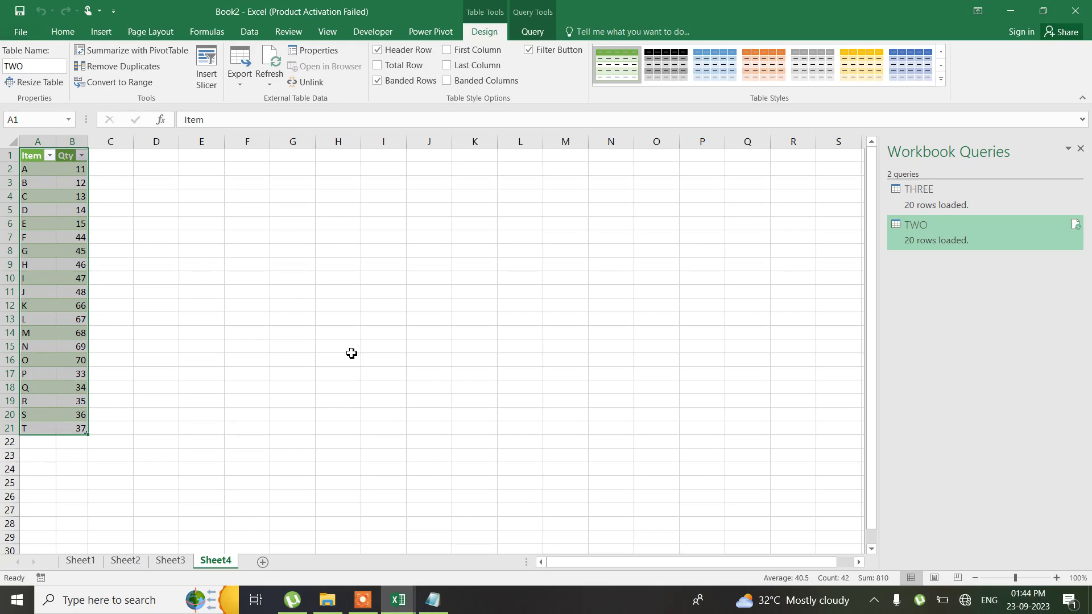
left_click(1004, 17)
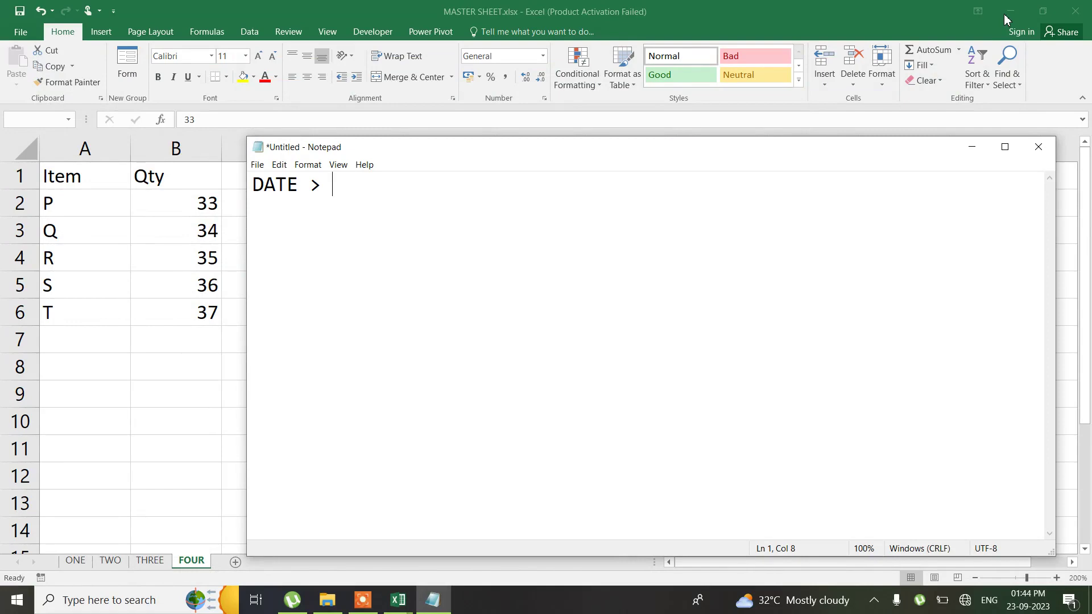
left_click(1004, 18)
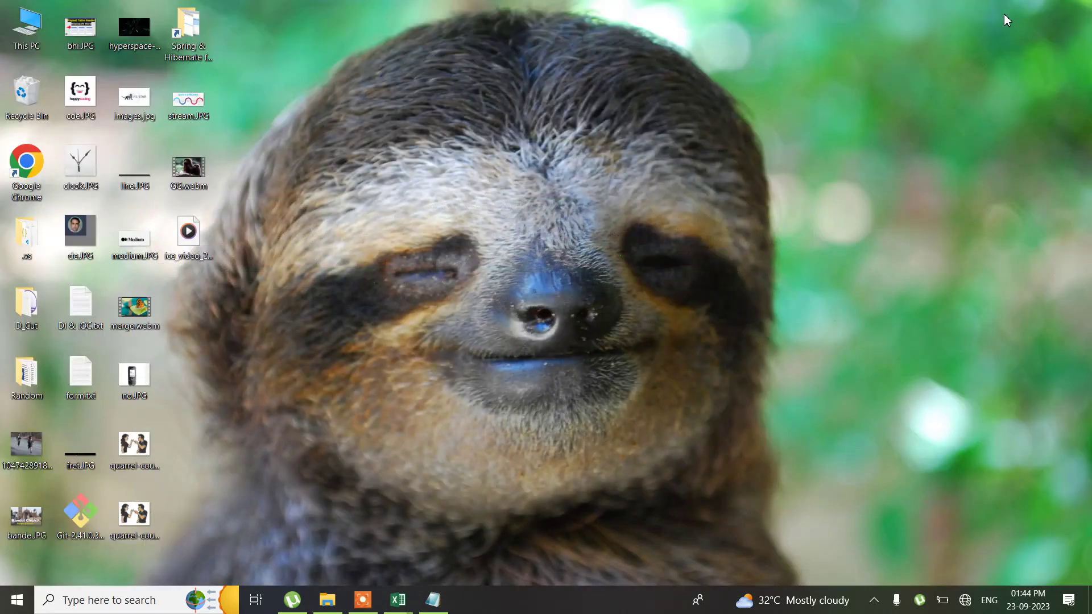